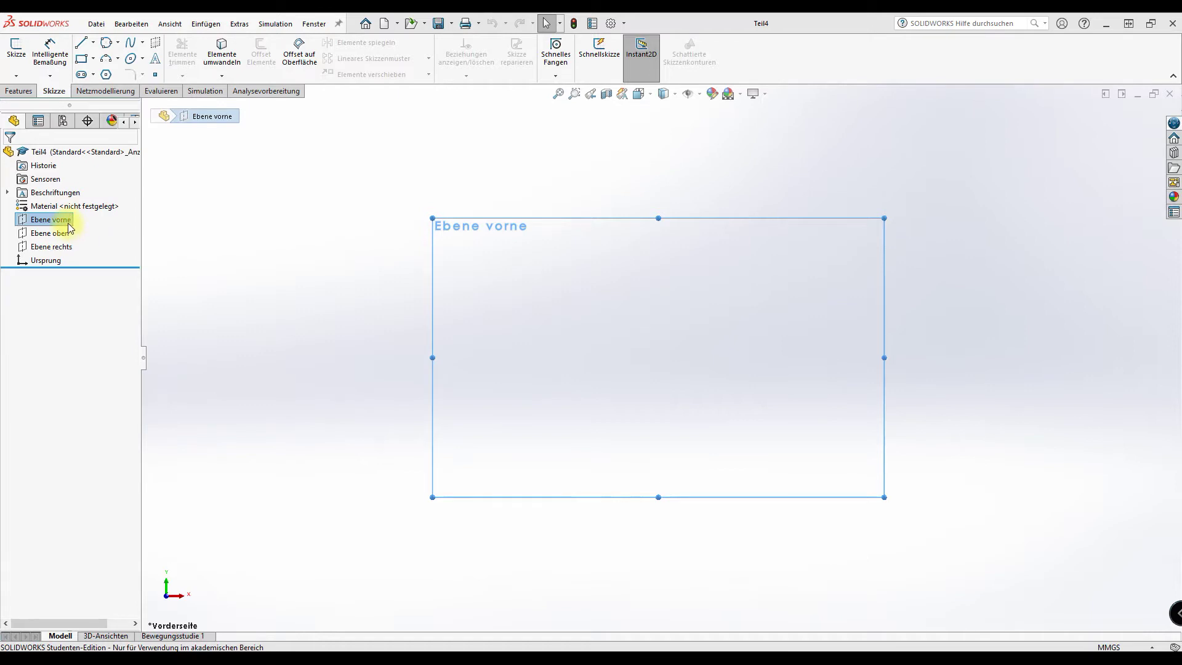
# Start a front-plane sketch (Ebene vorne) with the Ecken-Rechteck corner rectangle tool active.
pyautogui.click(95, 60)
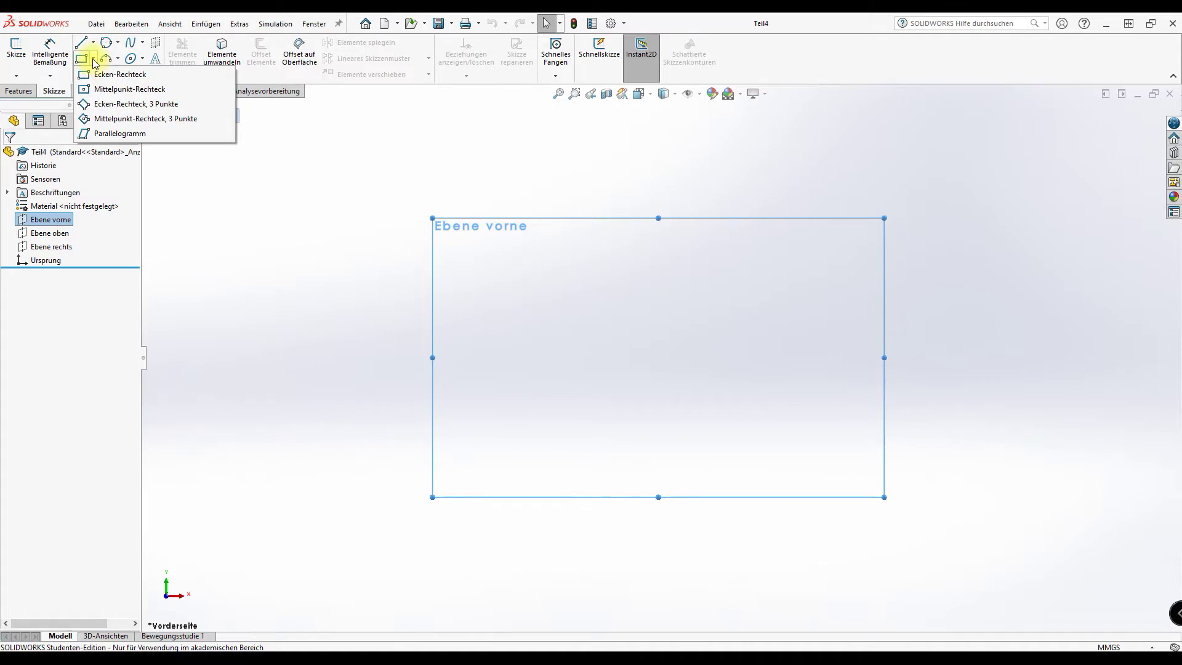
pyautogui.click(96, 74)
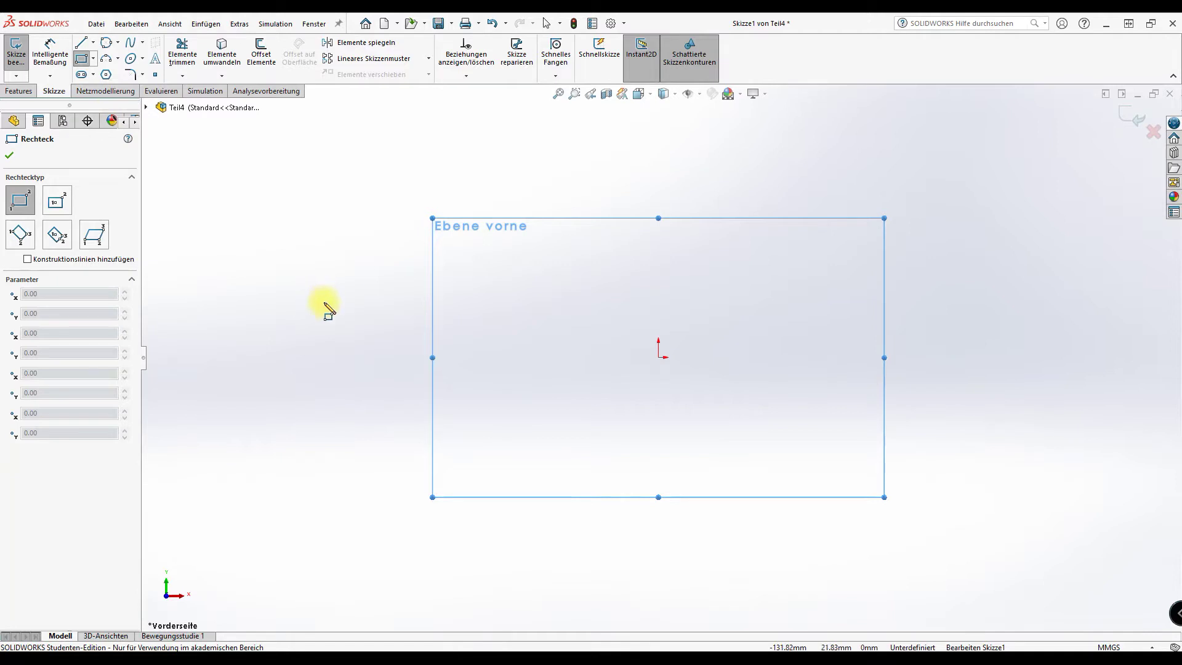
# Draw a rough corner rectangle in the upper left of the sketch.
pyautogui.click(300, 269)
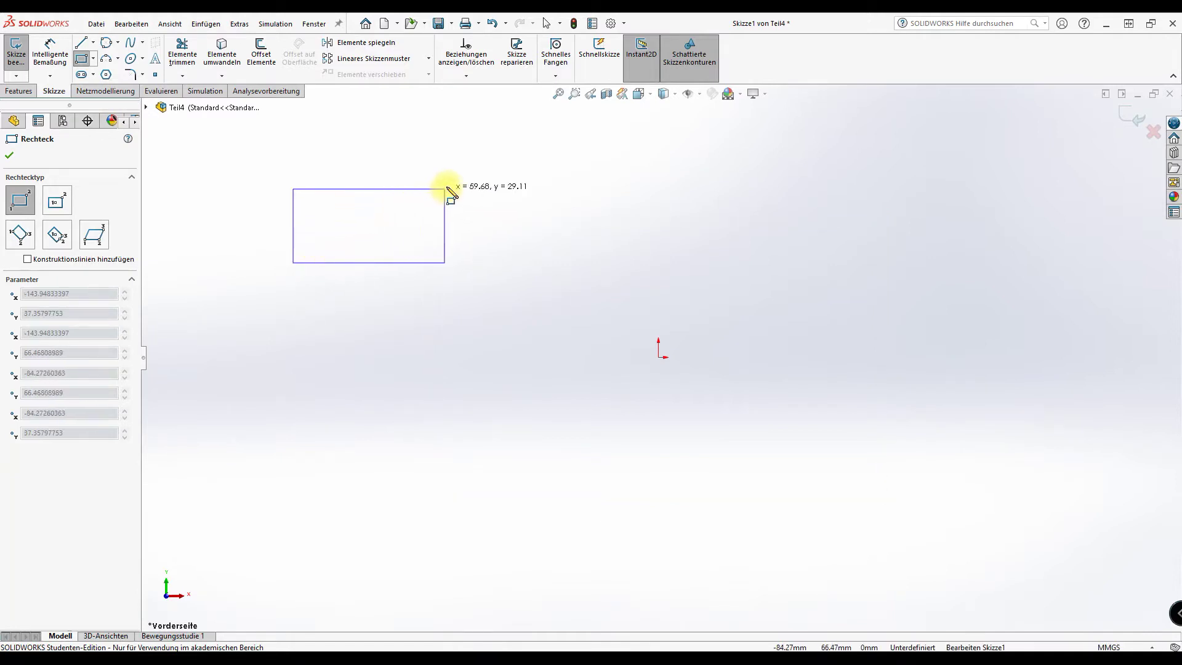
pyautogui.click(463, 167)
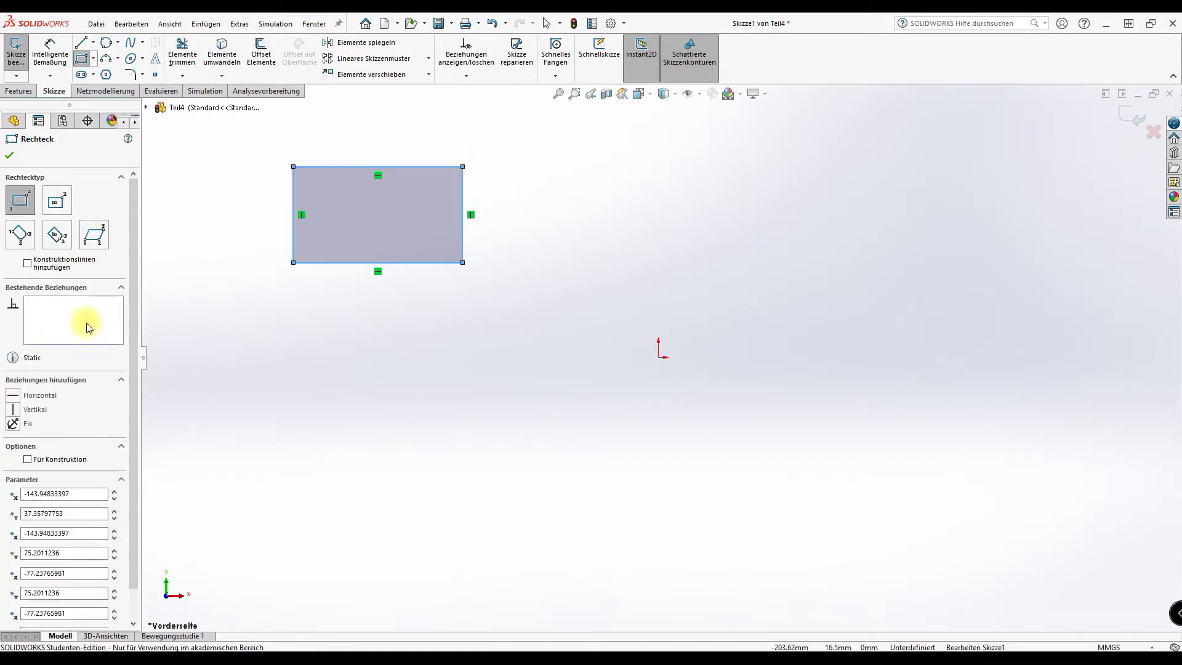
pyautogui.scroll(-1, 95, 400)
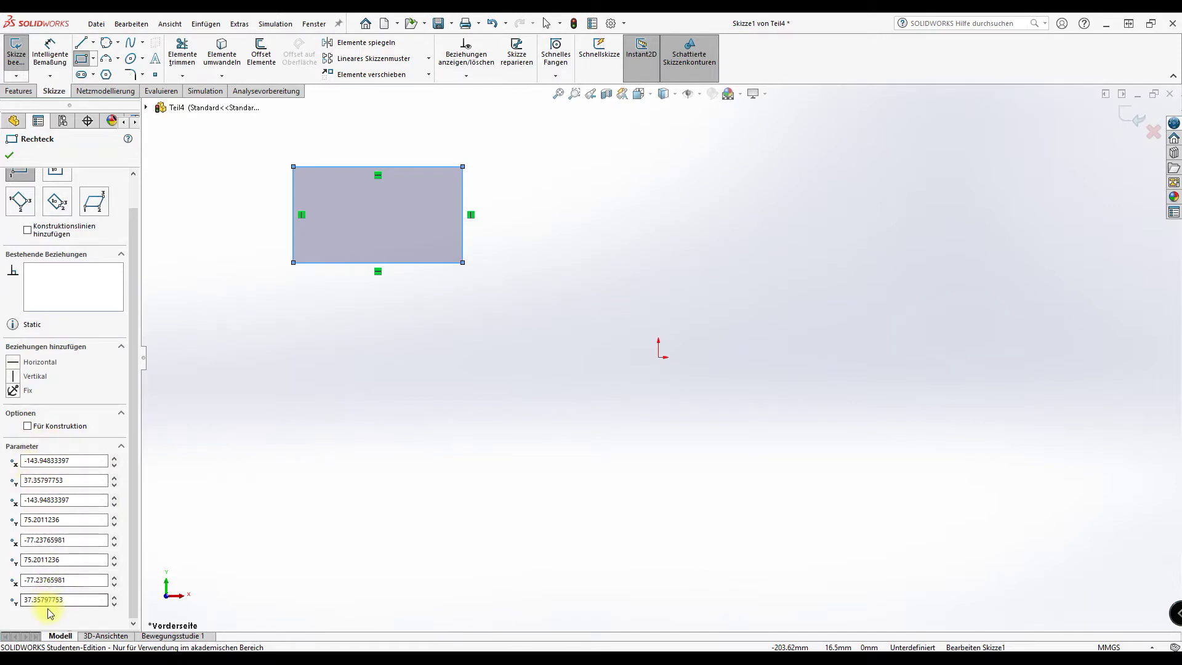
# Set the rectangle's first corner to x −150, y 40.
pyautogui.click(74, 459)
pyautogui.doubleClick(74, 459)
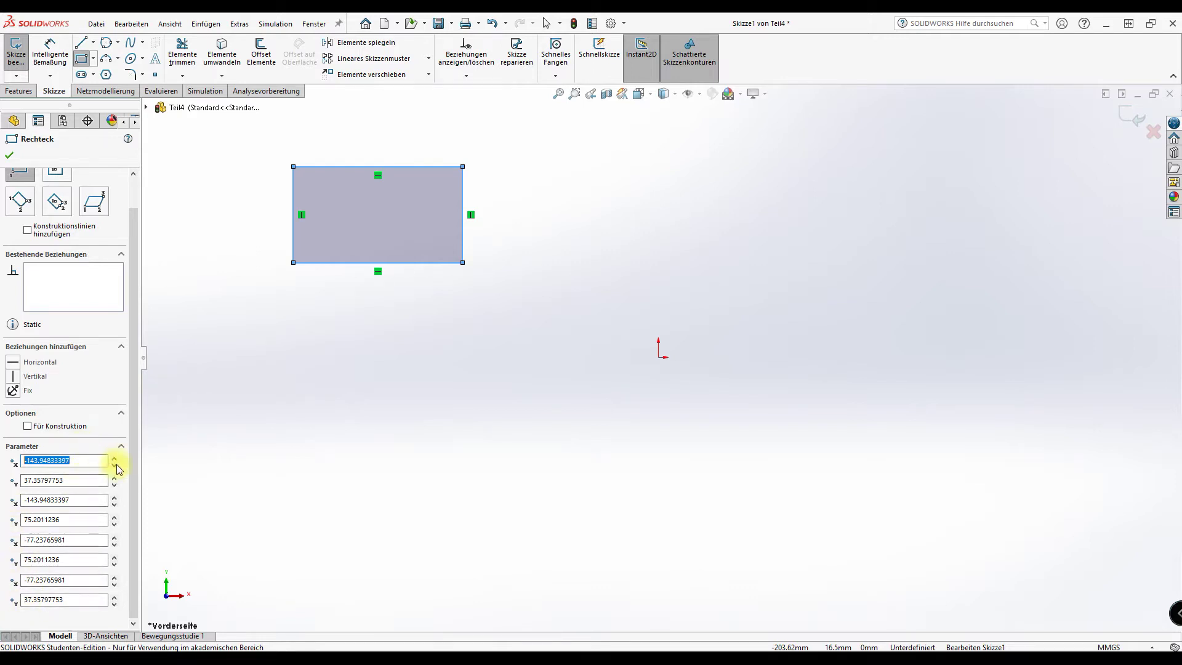
pyautogui.write('-150')
pyautogui.moveTo(69, 480); pyautogui.dragTo(5, 474)
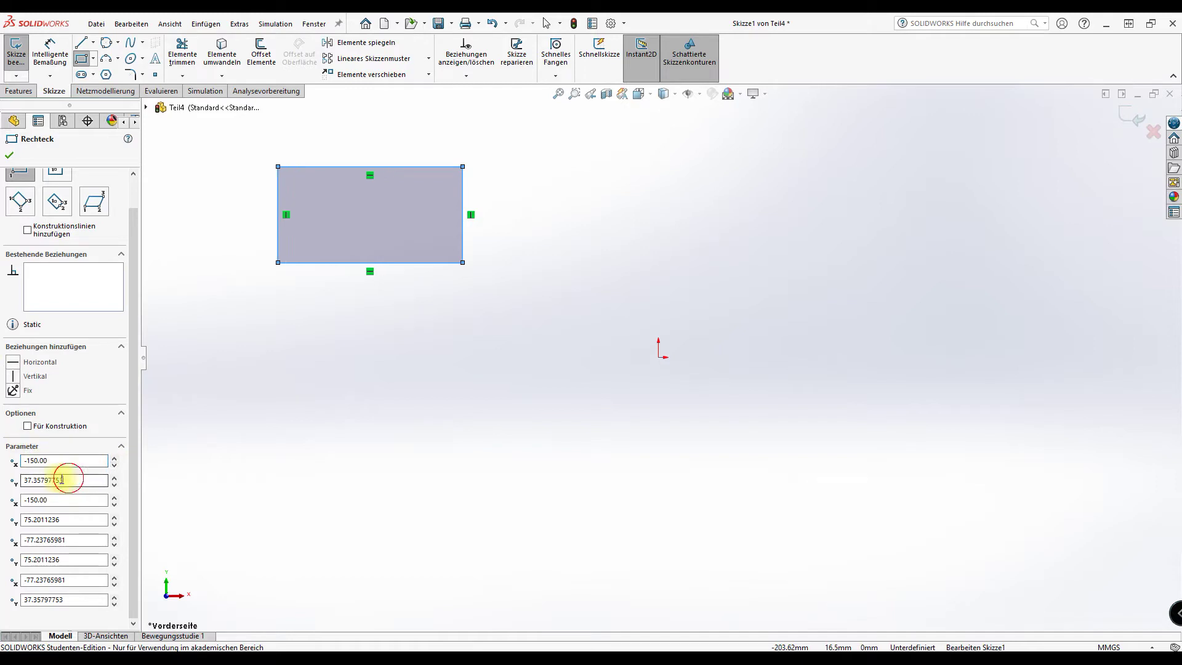
pyautogui.write('40')
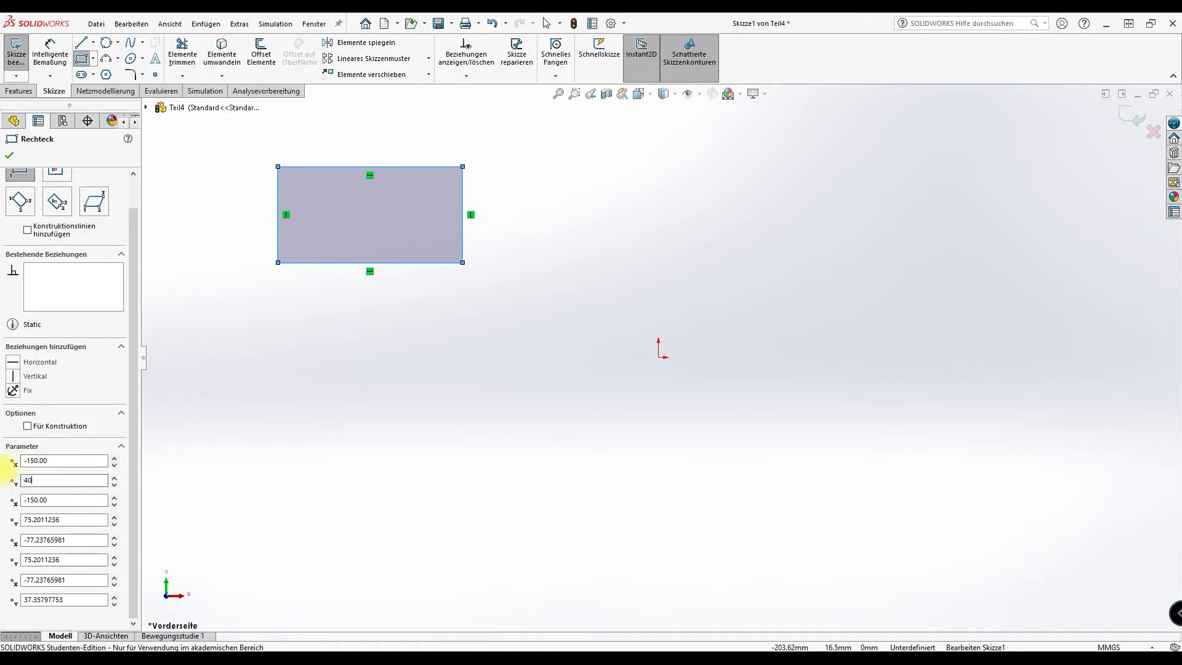
pyautogui.click(60, 520)
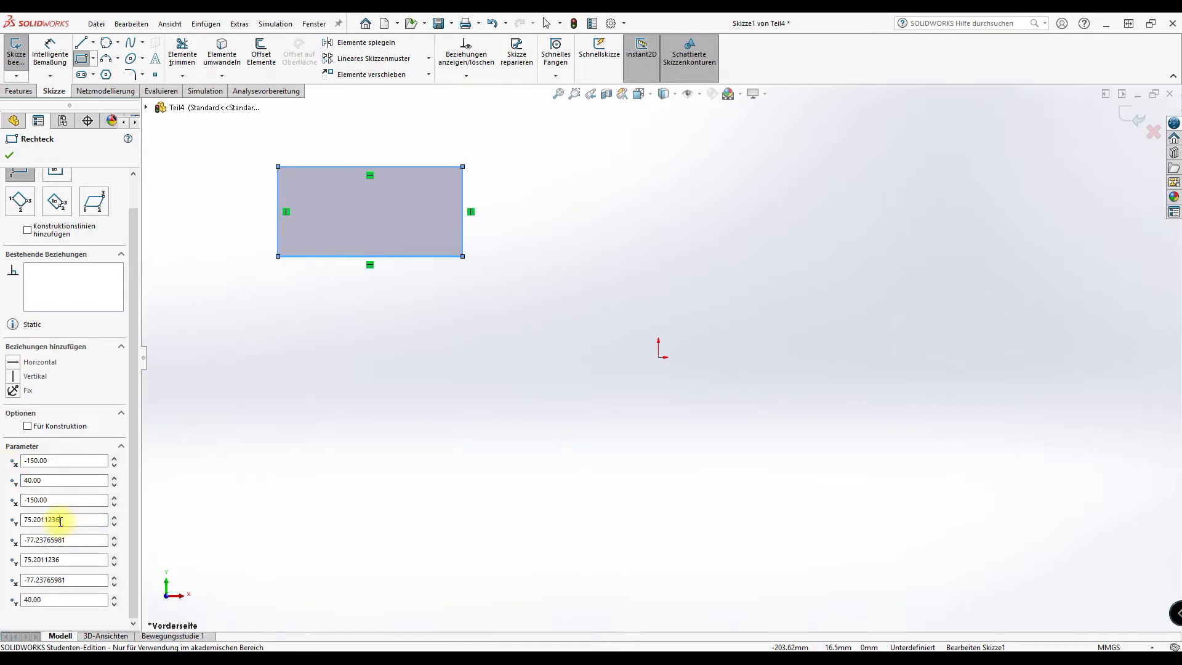
# Set the opposite corner to y 80 and x −70.
pyautogui.moveTo(71, 521); pyautogui.dragTo(8, 508)
pyautogui.write('80')
pyautogui.press('Return')
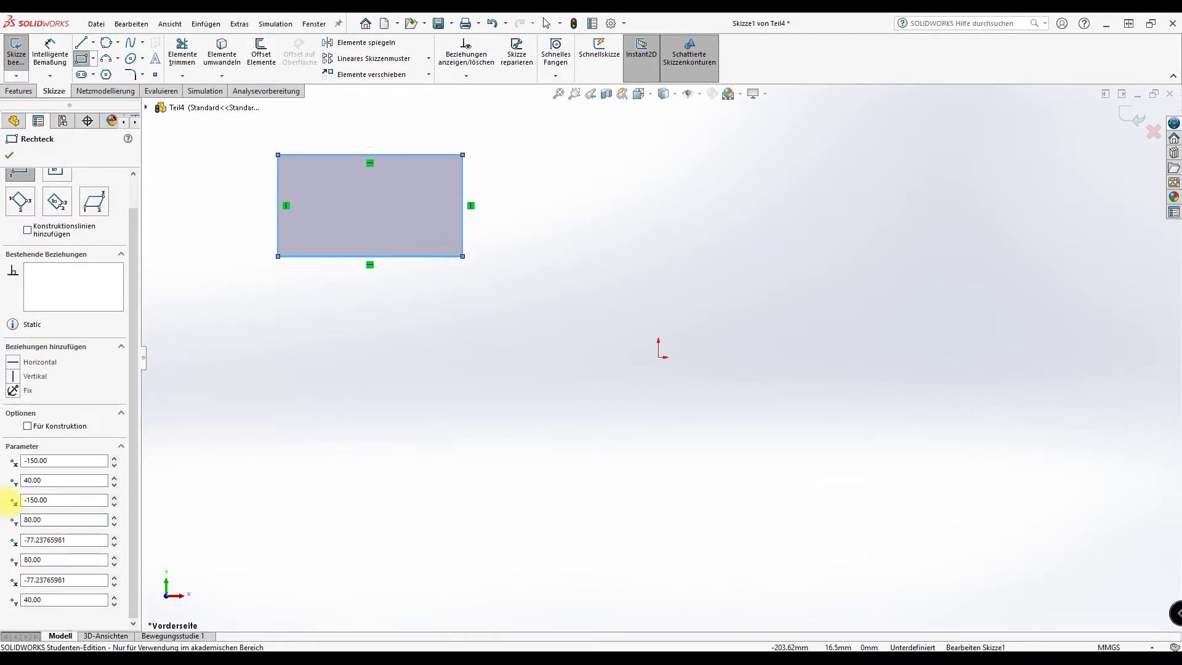
pyautogui.click(71, 562)
pyautogui.doubleClick(80, 543)
pyautogui.write('-70')
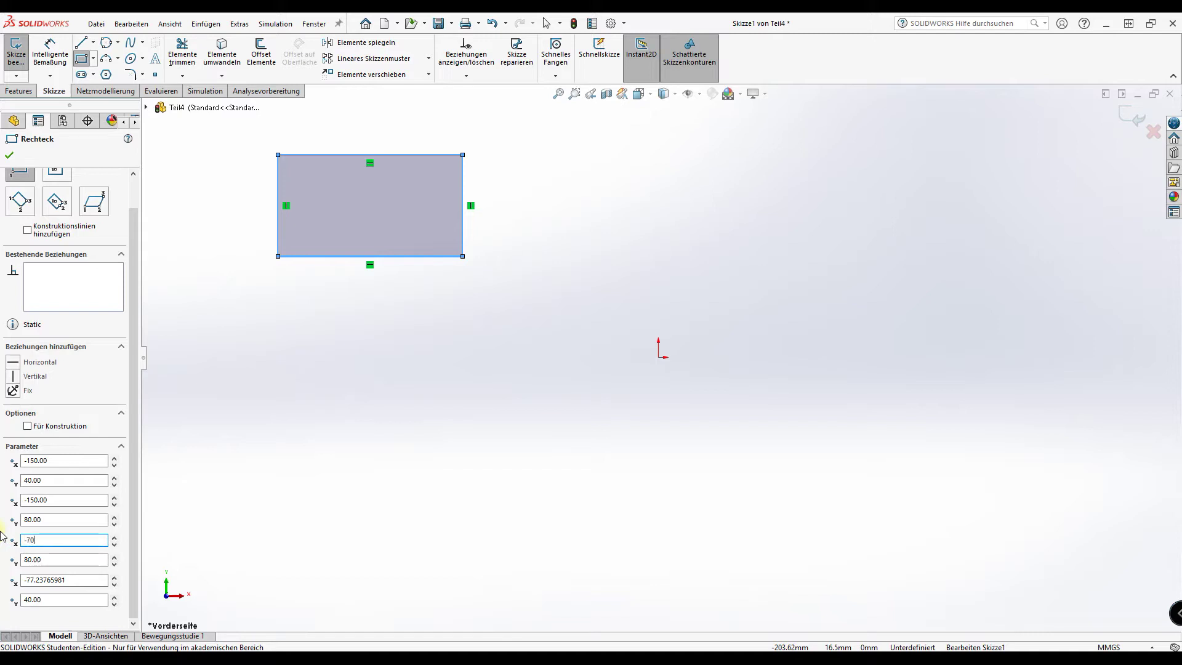
pyautogui.press('Return')
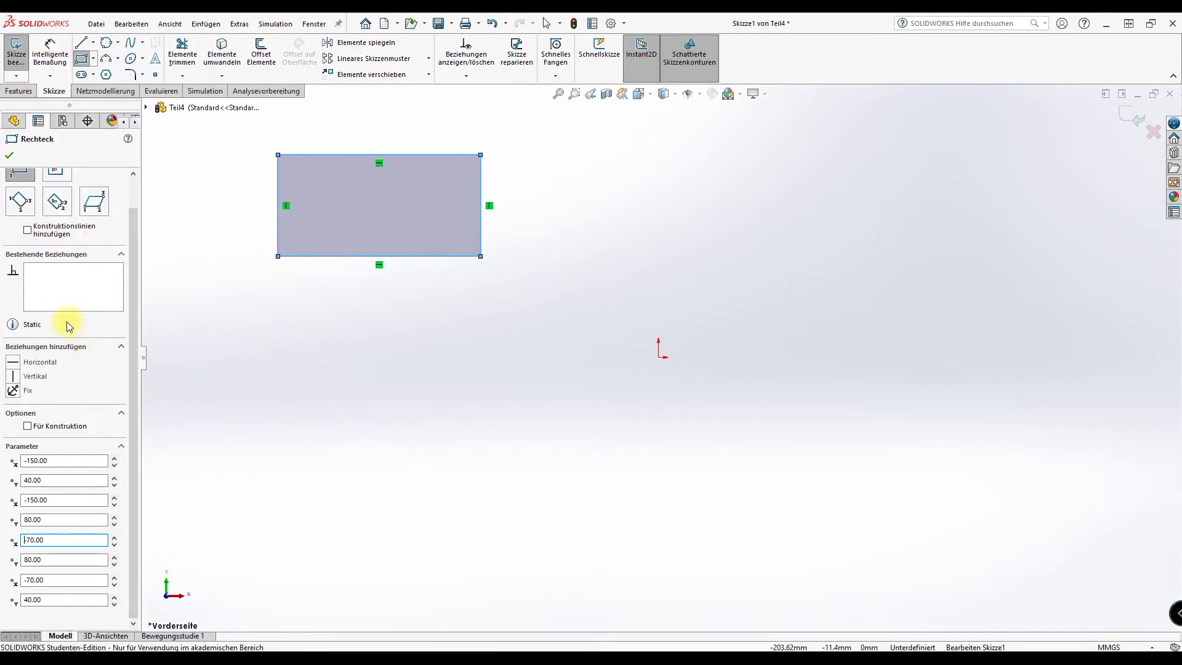
pyautogui.scroll(2, 69, 327)
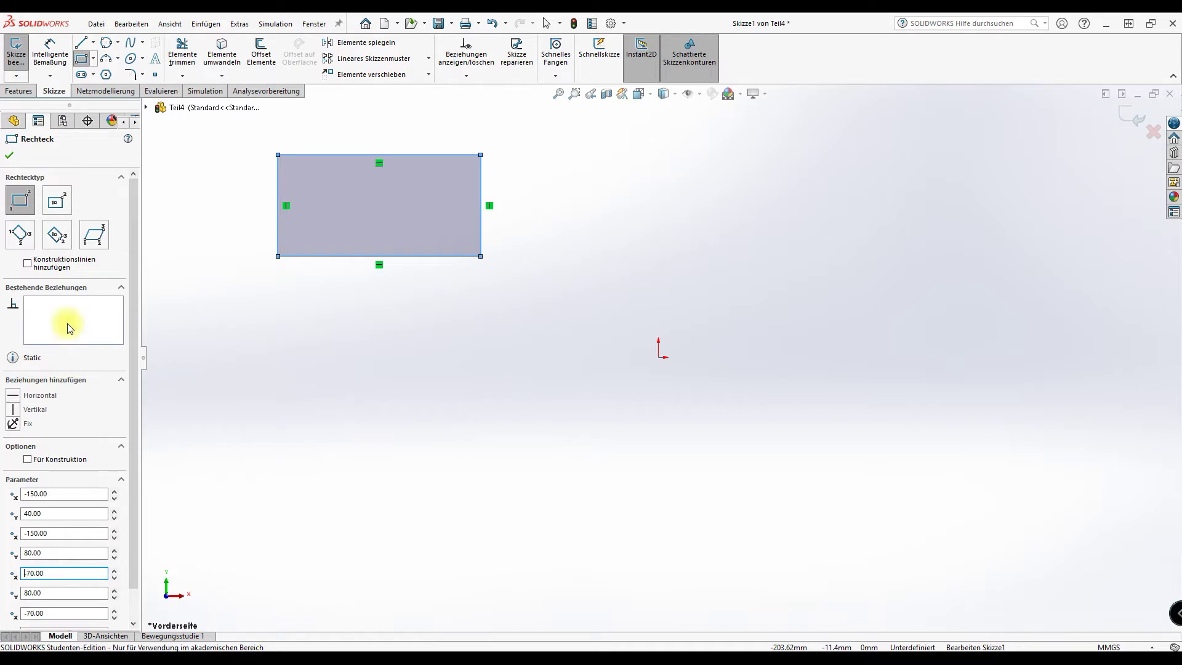
# Draw a Mittelpunkt-Rechteck right of the first rectangle, centred near (5.48, 55.07).
pyautogui.click(57, 202)
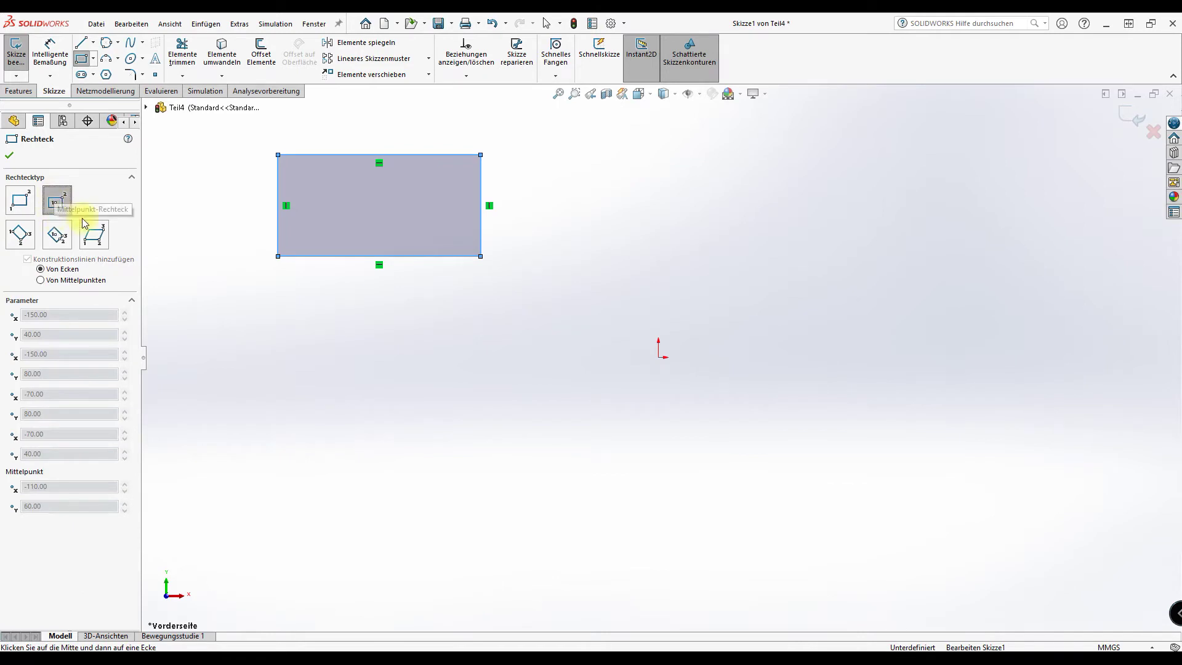
pyautogui.click(671, 218)
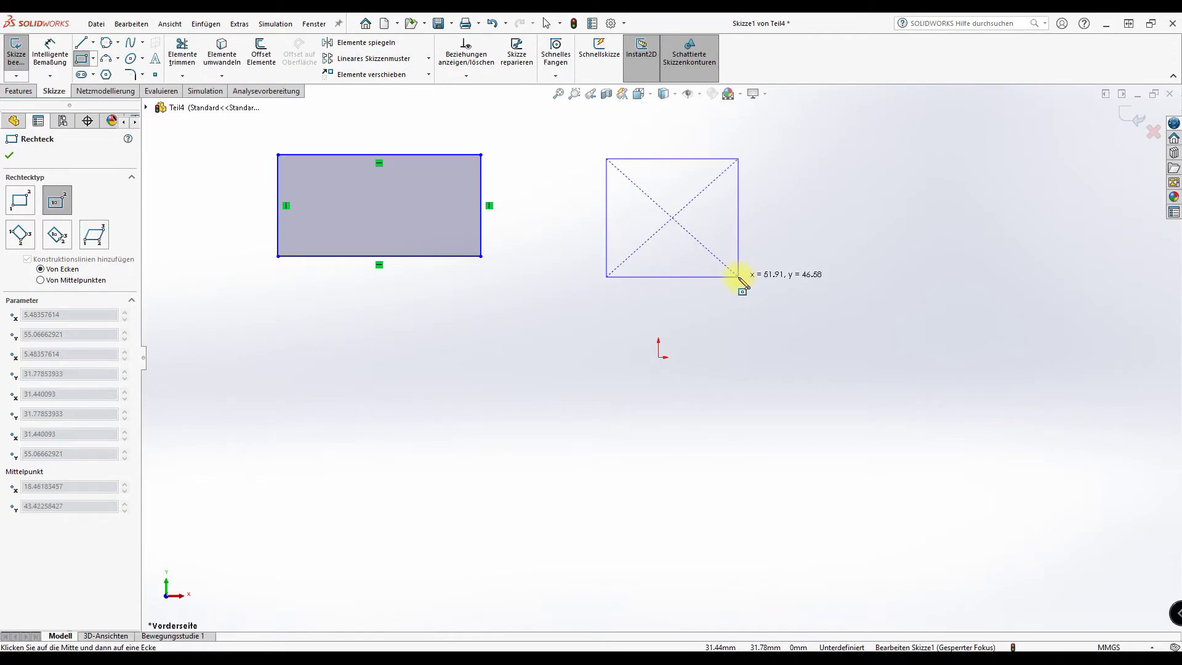
pyautogui.click(751, 279)
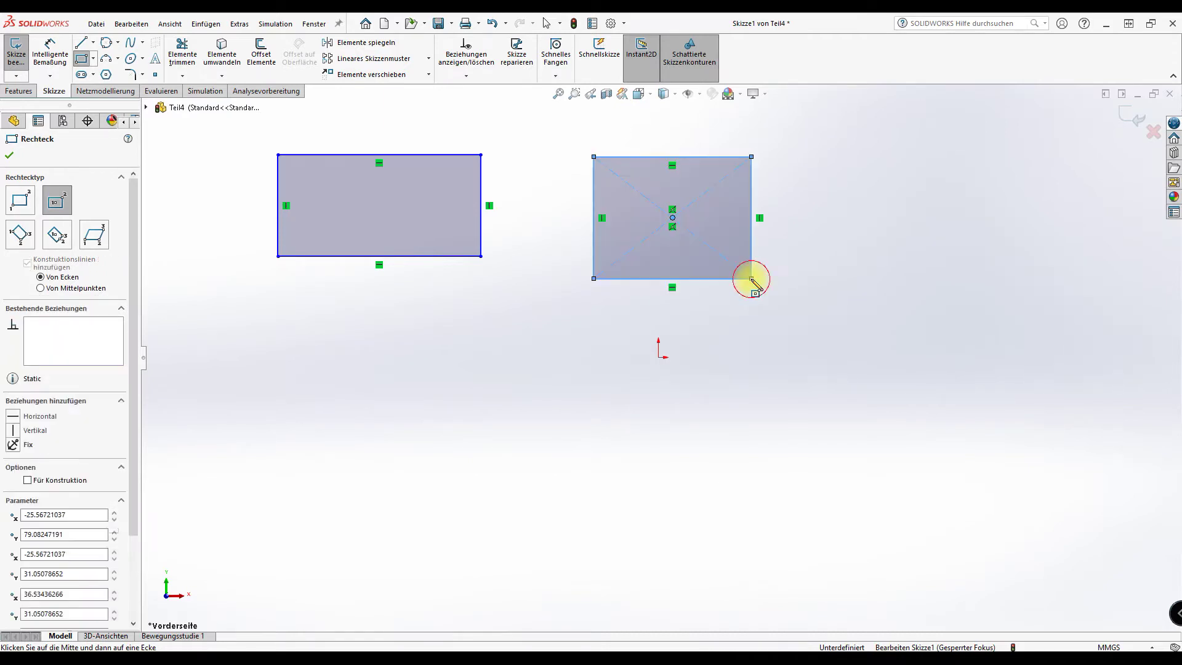
pyautogui.scroll(-3, 120, 467)
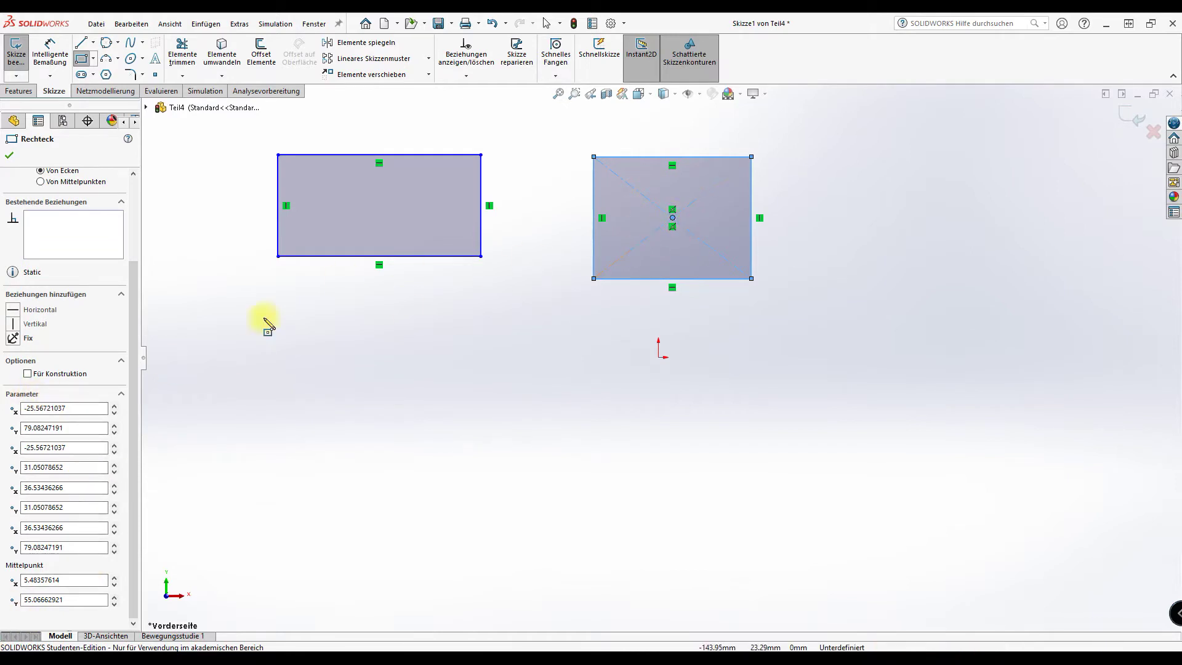
# Set the centre rectangle's centre point to x 0, y 50.
pyautogui.doubleClick(66, 581)
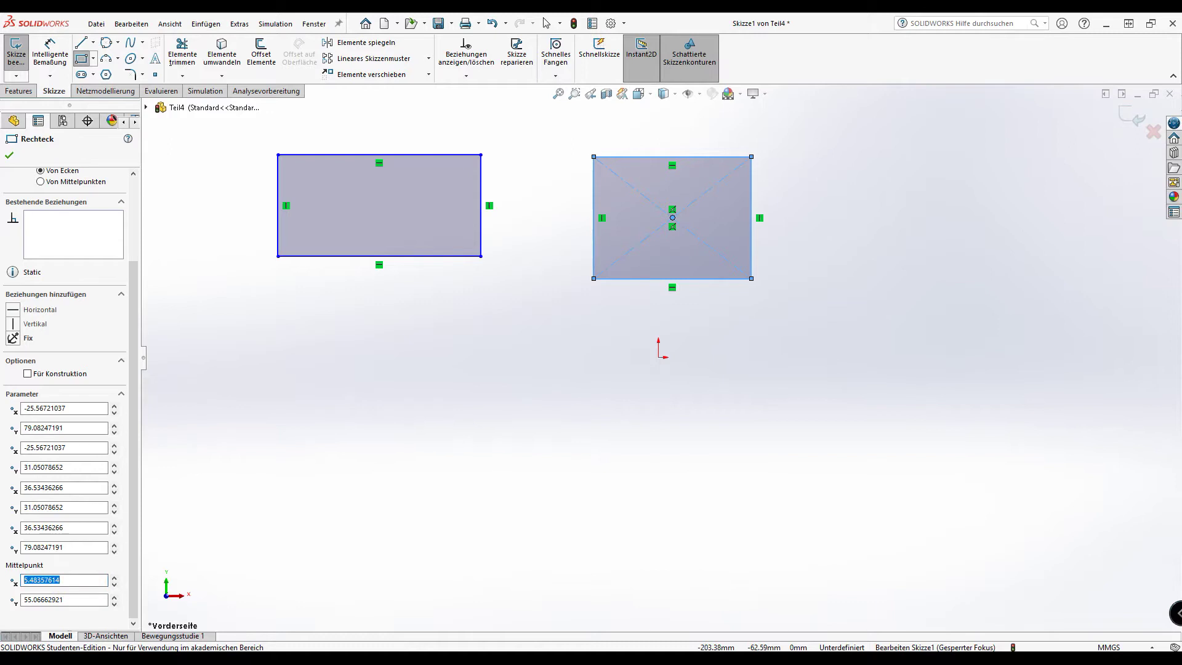
pyautogui.write('0')
pyautogui.doubleClick(81, 599)
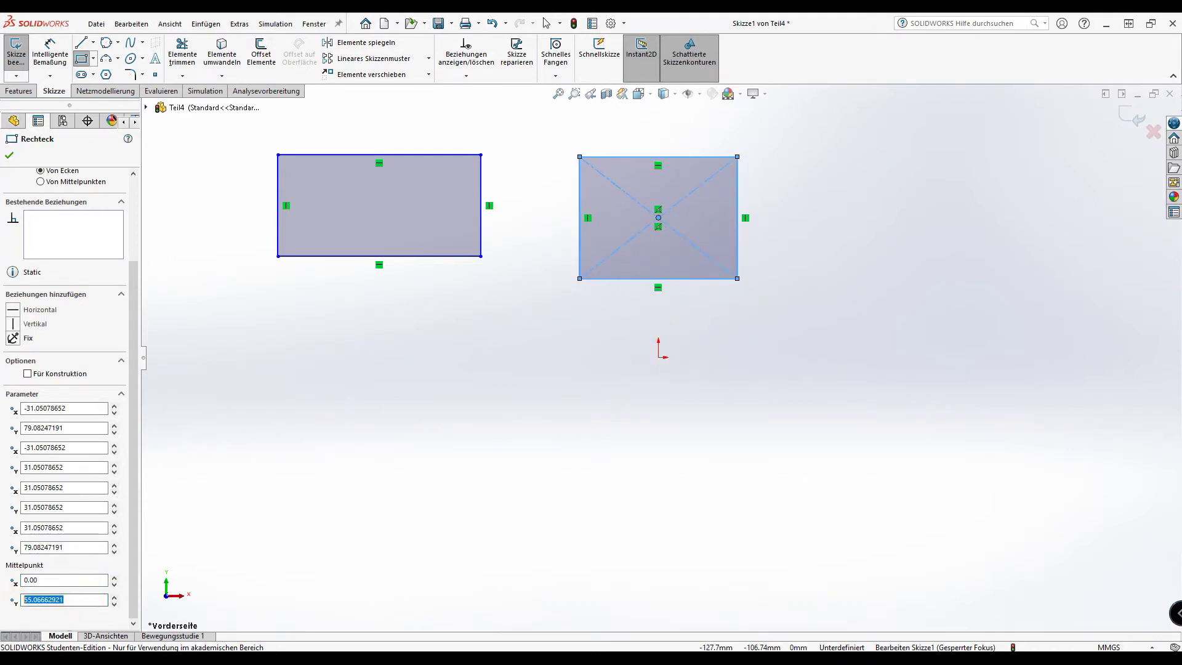
pyautogui.write('50')
pyautogui.press('Return')
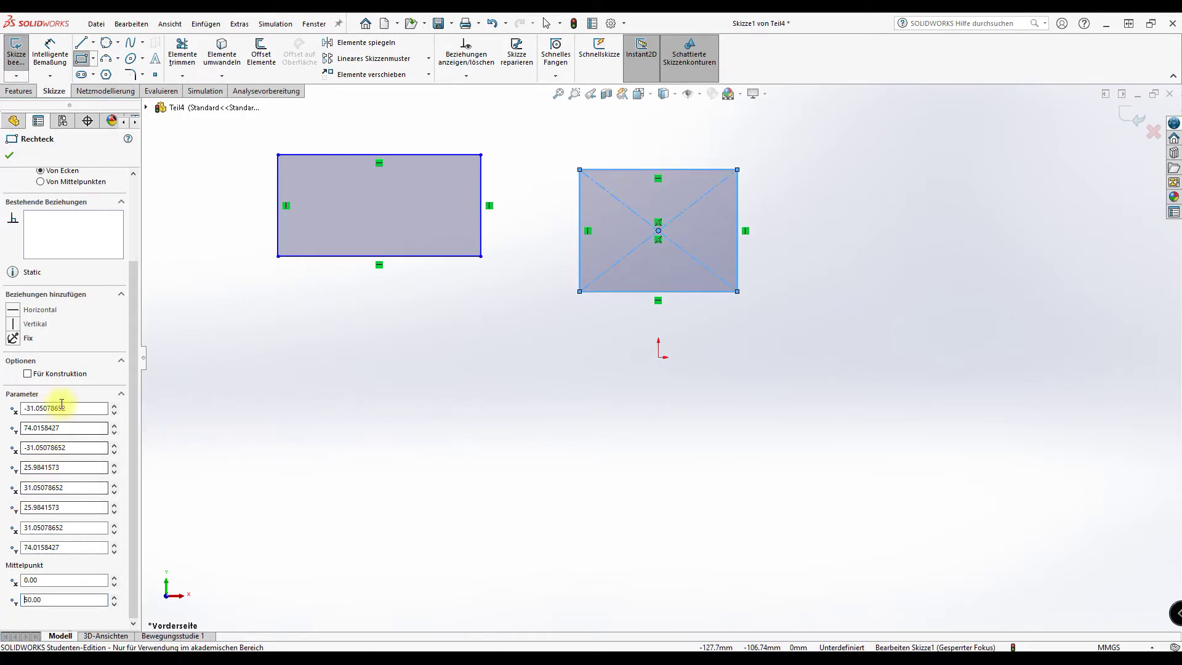
# Set its first corner to x −30, y 80.
pyautogui.click(74, 410)
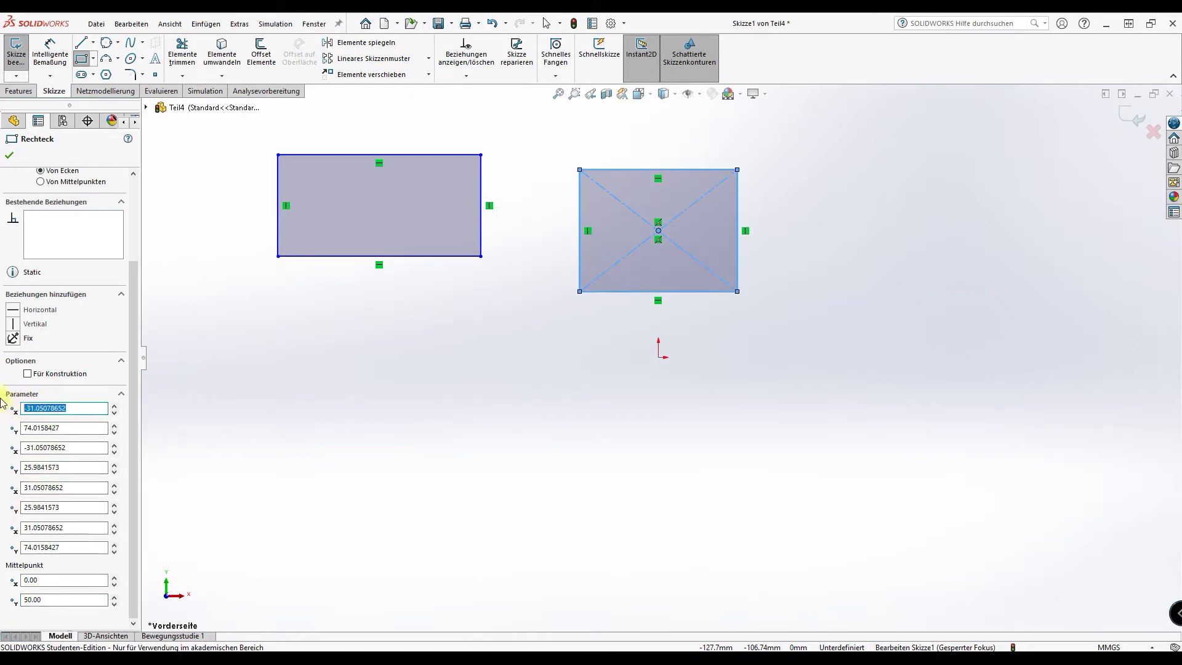
pyautogui.write('-30')
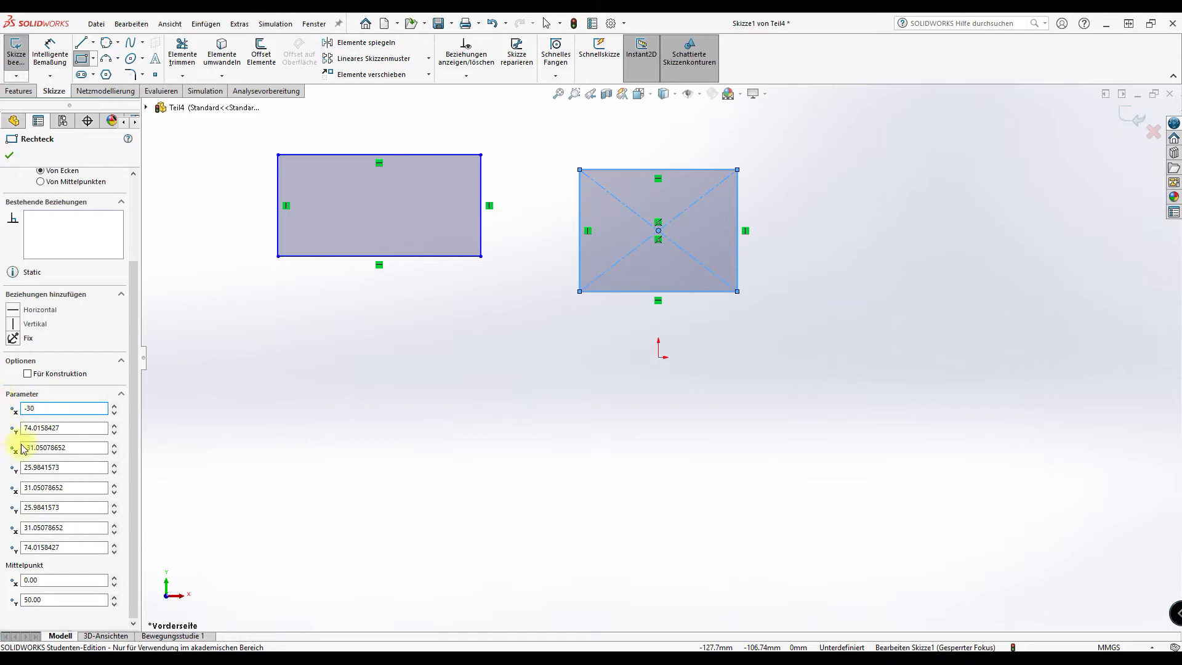
pyautogui.click(66, 428)
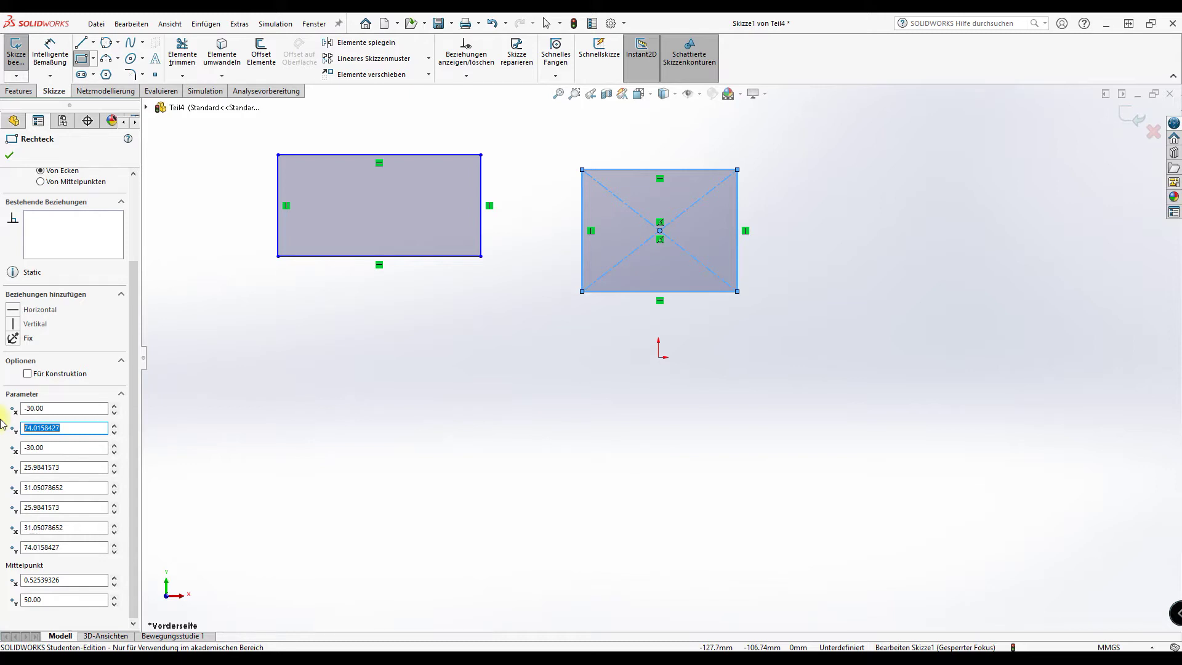
pyautogui.write('80')
pyautogui.click(94, 470)
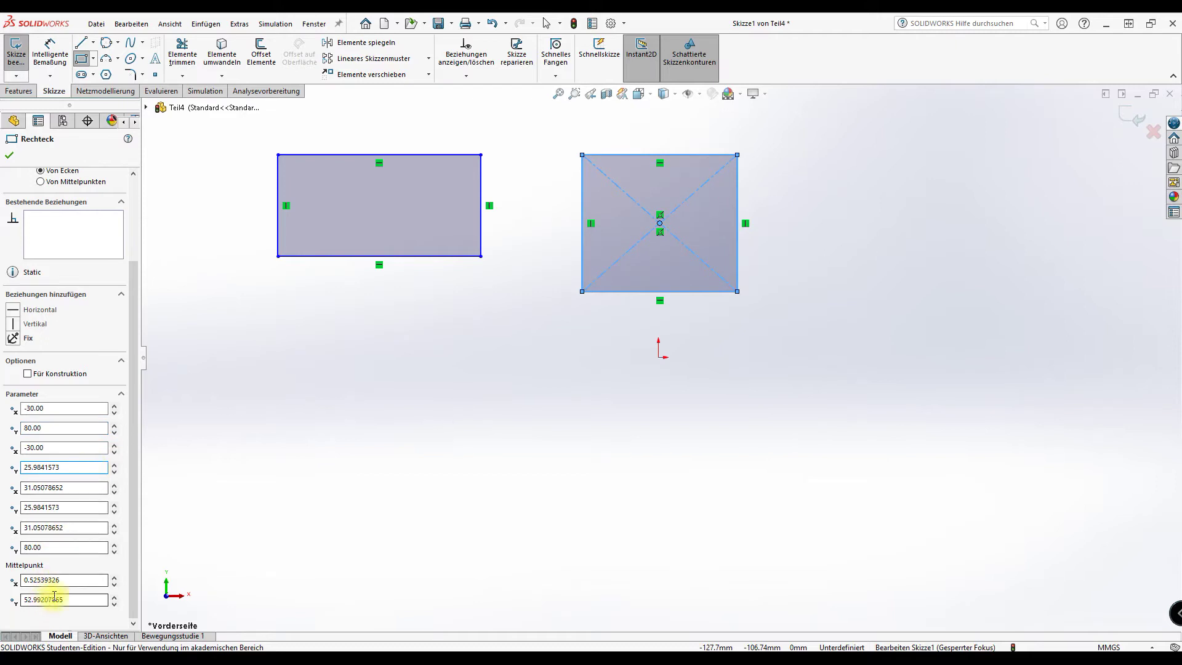
# Re-enter the centre point as x 0, y 50.
pyautogui.moveTo(76, 579); pyautogui.dragTo(2, 577)
pyautogui.write('0')
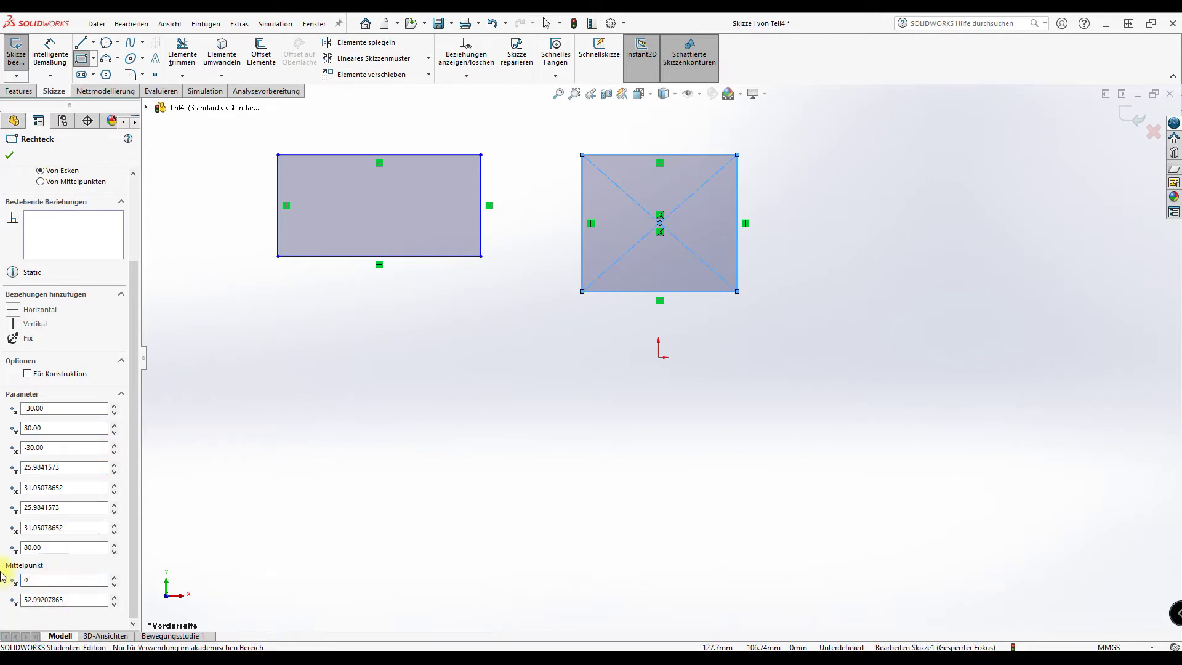
pyautogui.press('Tab')
pyautogui.write('30')
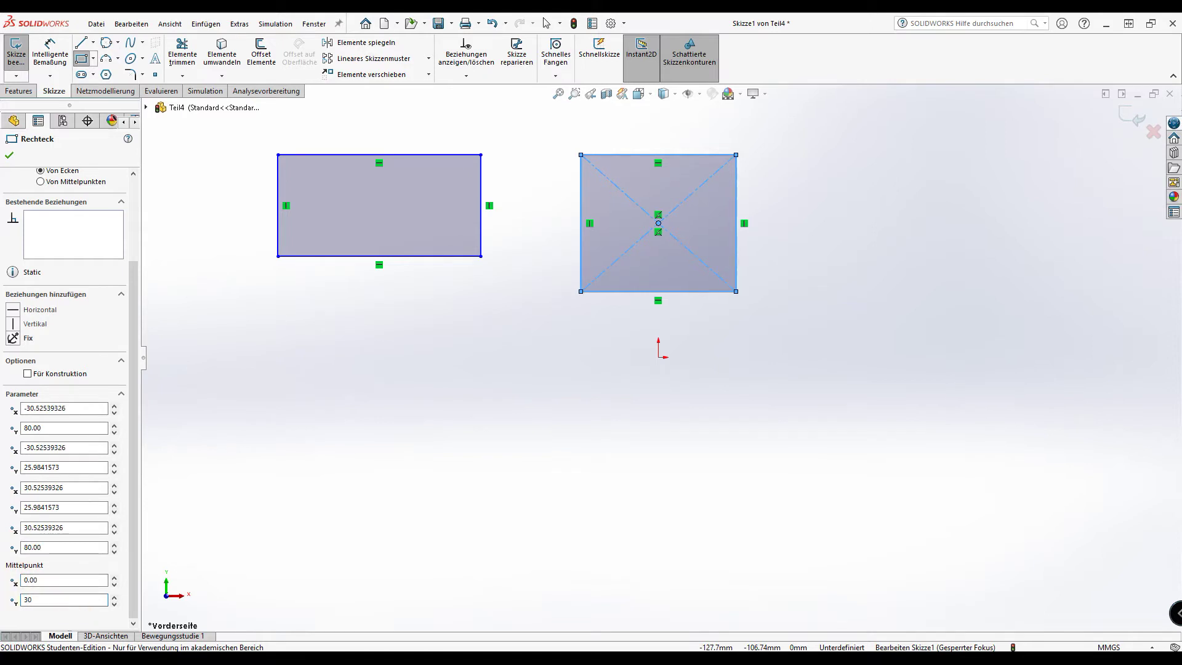
pyautogui.doubleClick(43, 600)
pyautogui.write('0')
pyautogui.press('Return')
# Re-enter the first corner as x −30, y 80.
pyautogui.click(84, 408)
pyautogui.doubleClick(84, 408)
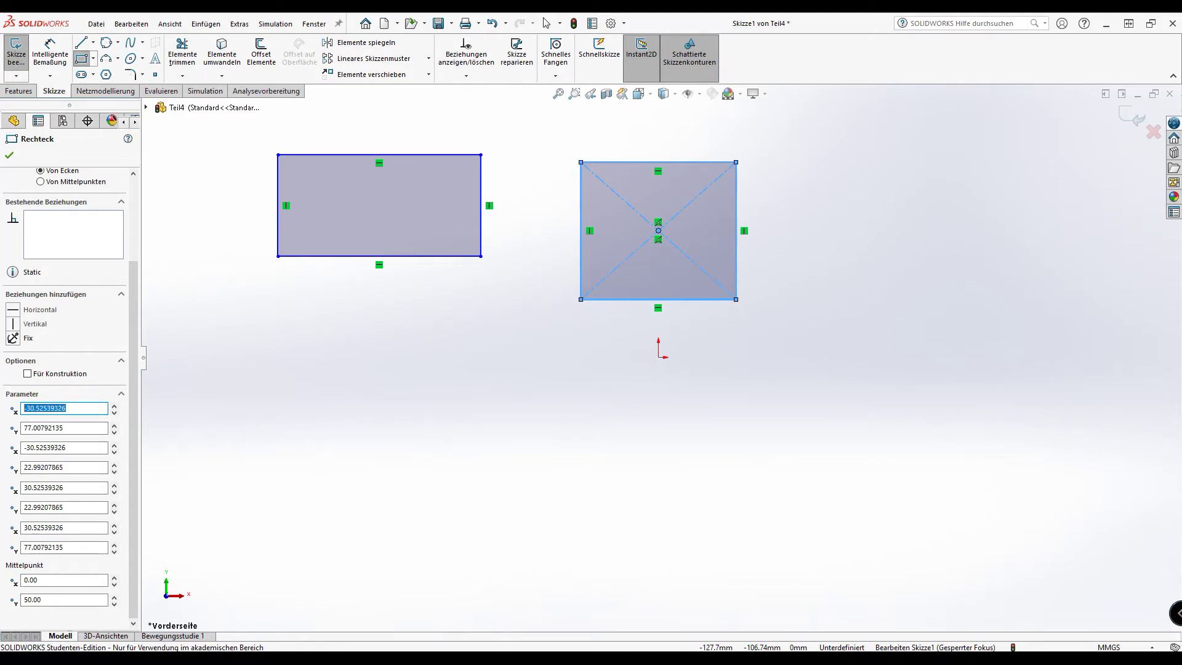
pyautogui.write('-30')
pyautogui.doubleClick(72, 427)
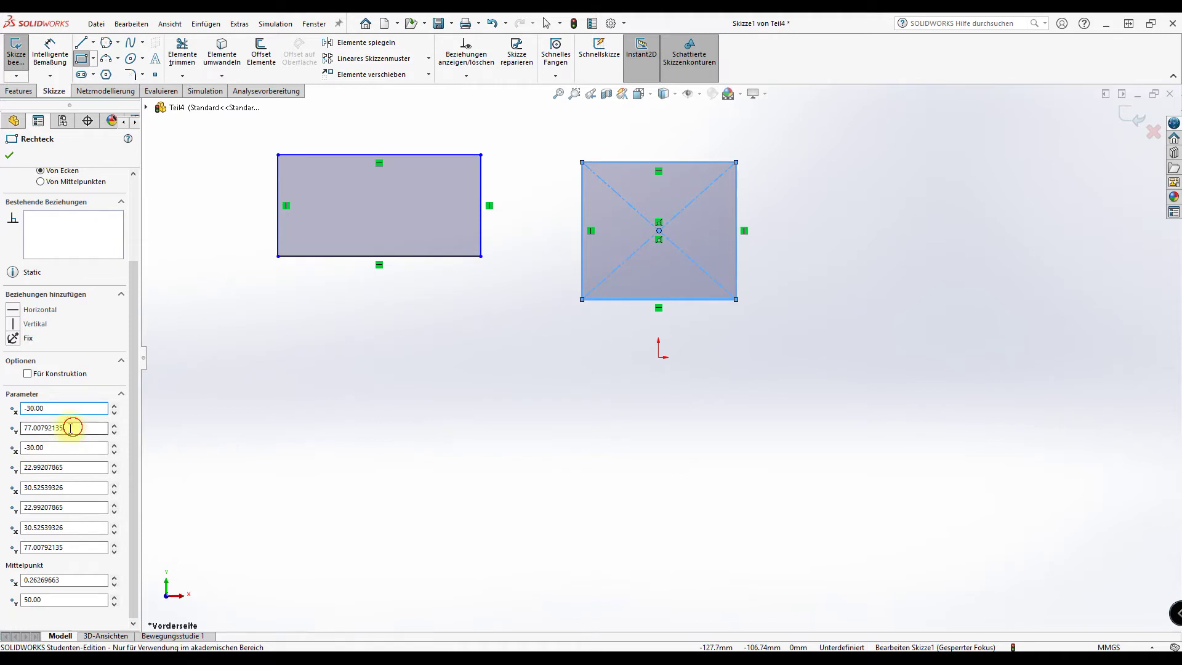
pyautogui.write('-80.00')
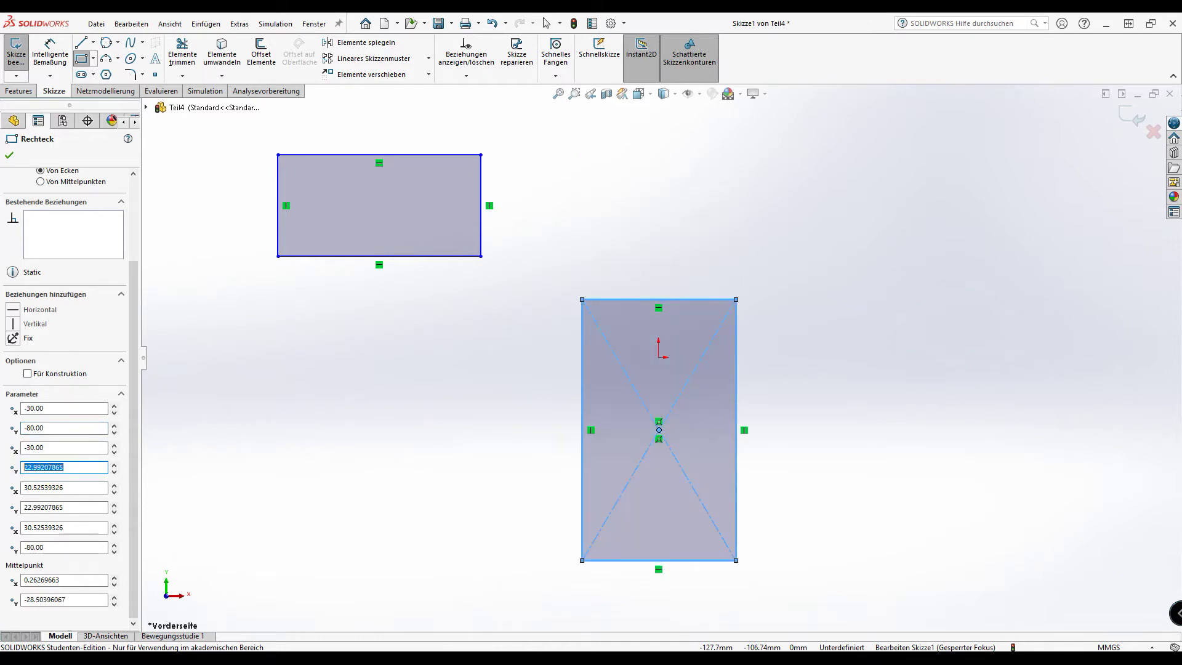
pyautogui.moveTo(41, 427); pyautogui.dragTo(23, 428)
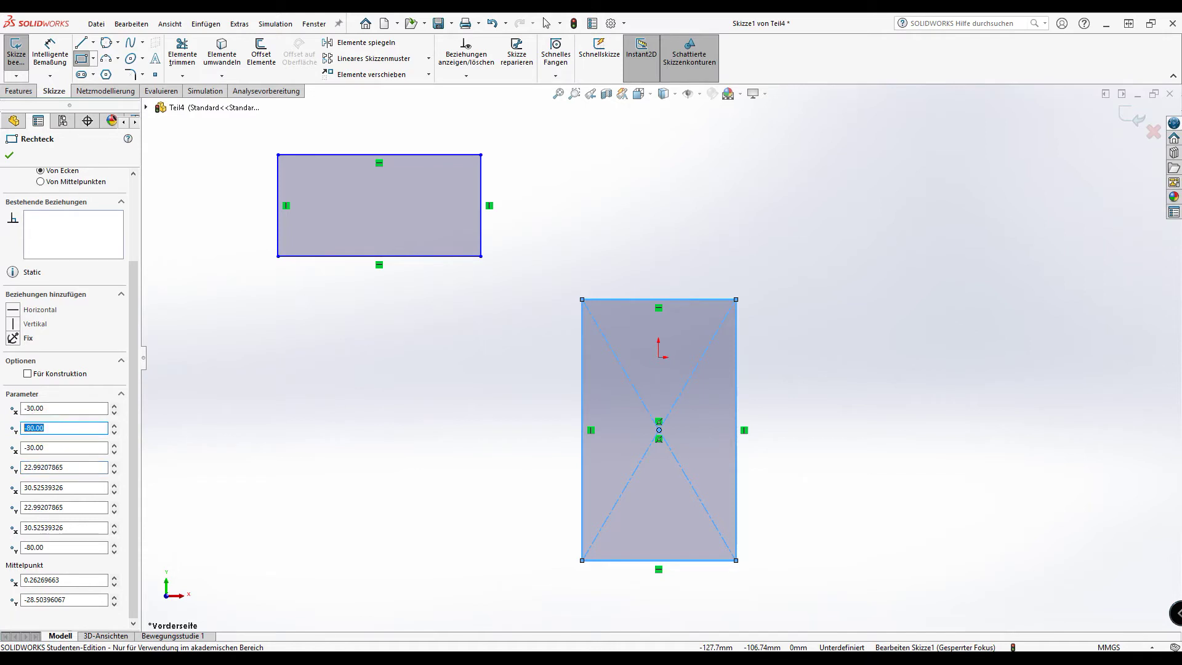
pyautogui.write('80')
pyautogui.press('Return')
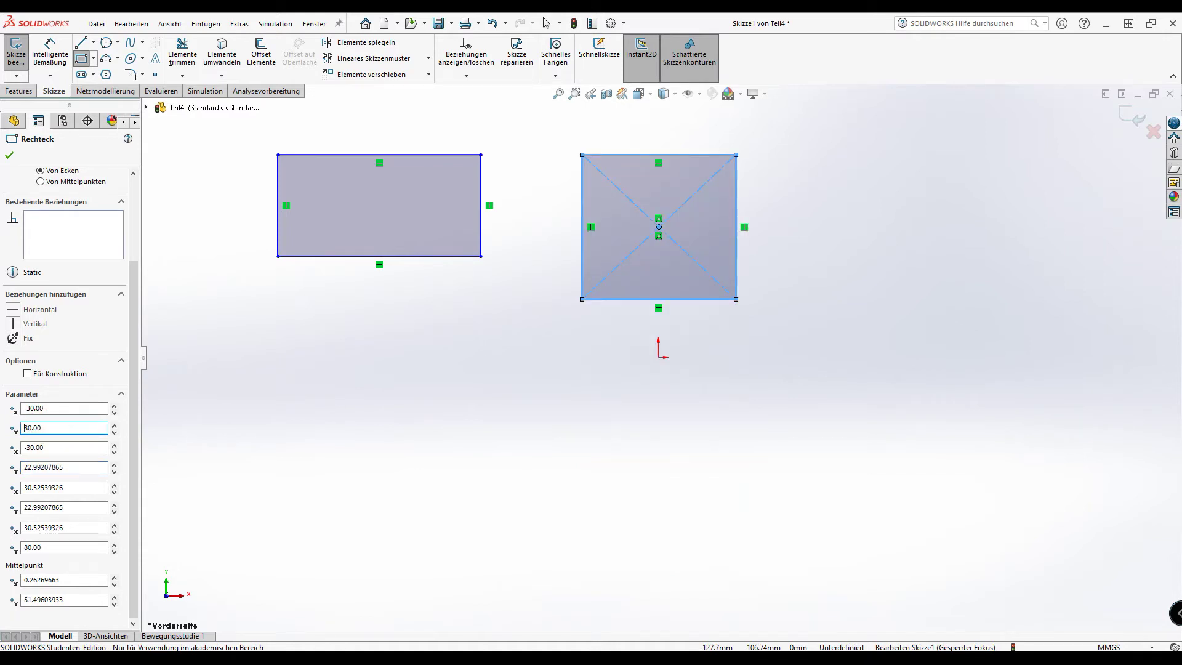
# Set the remaining corner values to y 20 and x 30, finishing the 60 mm square.
pyautogui.doubleClick(58, 467)
pyautogui.moveTo(22, 468); pyautogui.dragTo(20, 467)
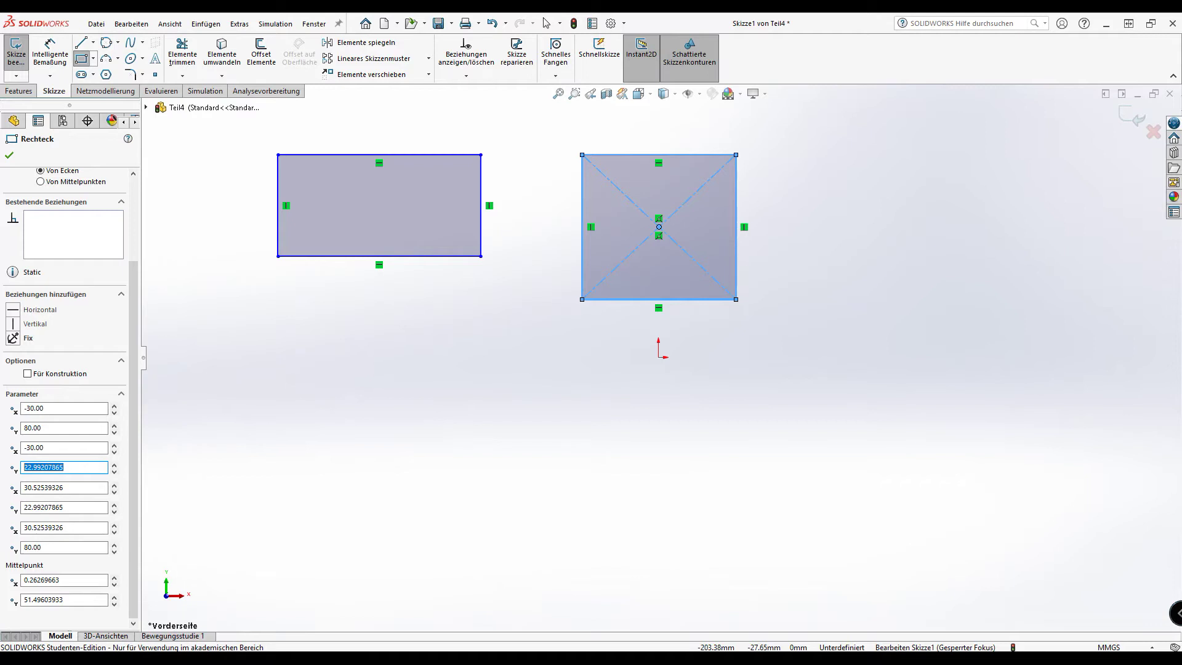
pyautogui.write('20')
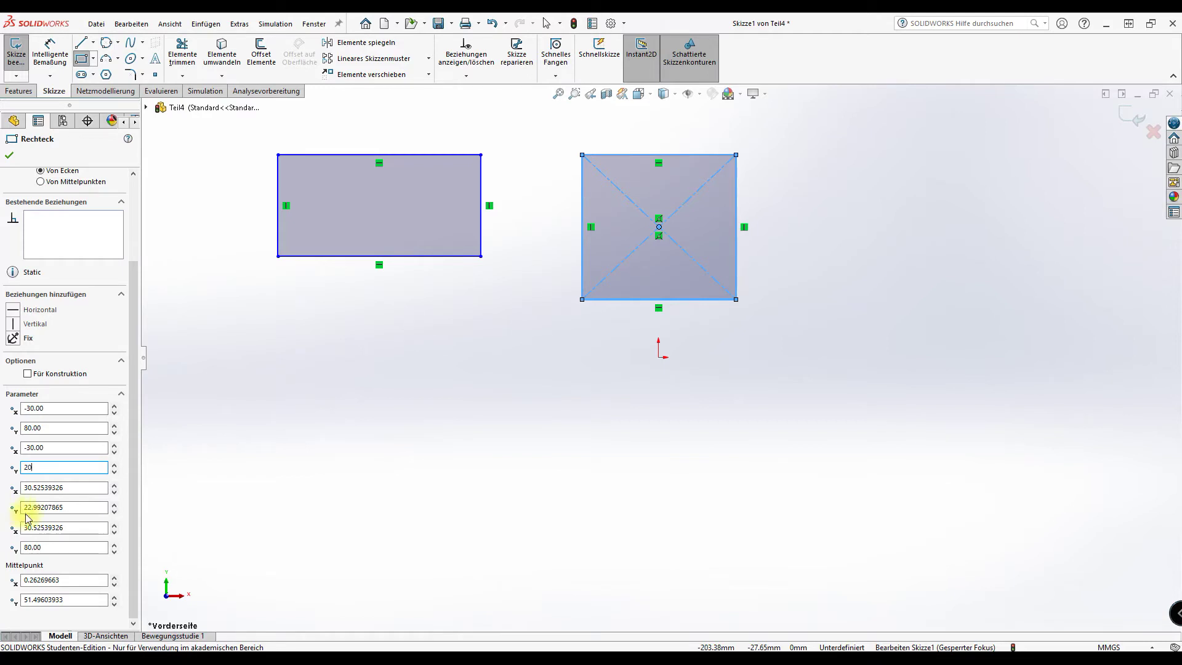
pyautogui.click(76, 487)
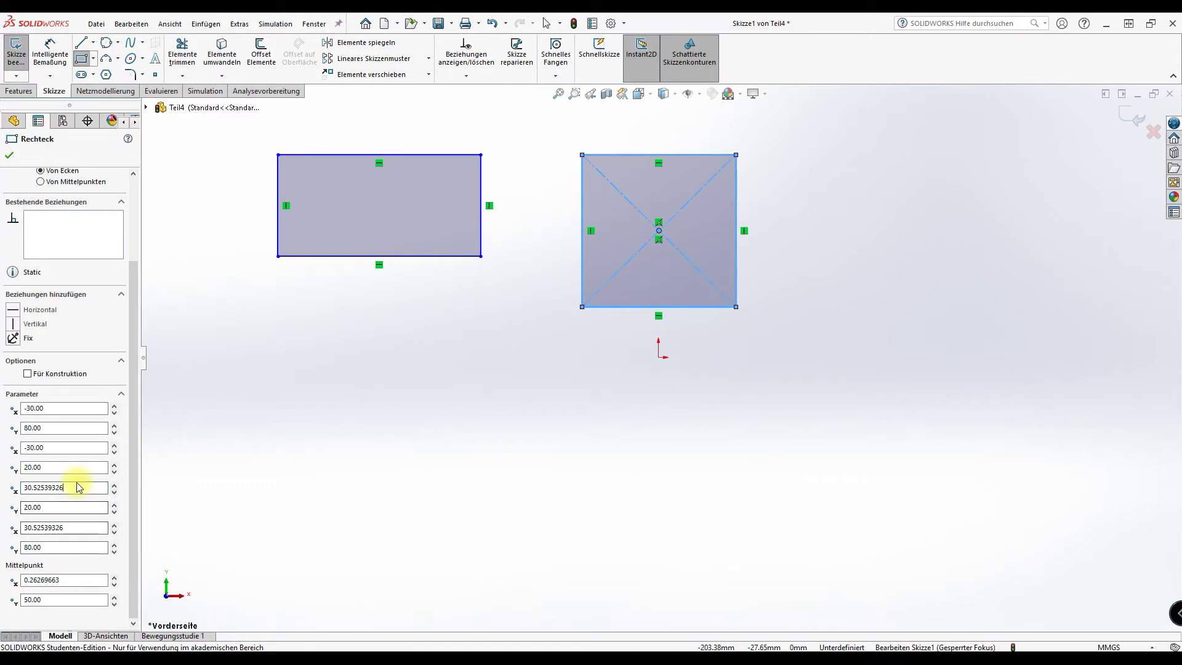
pyautogui.hotkey('ctrl', 'a')
pyautogui.write('30')
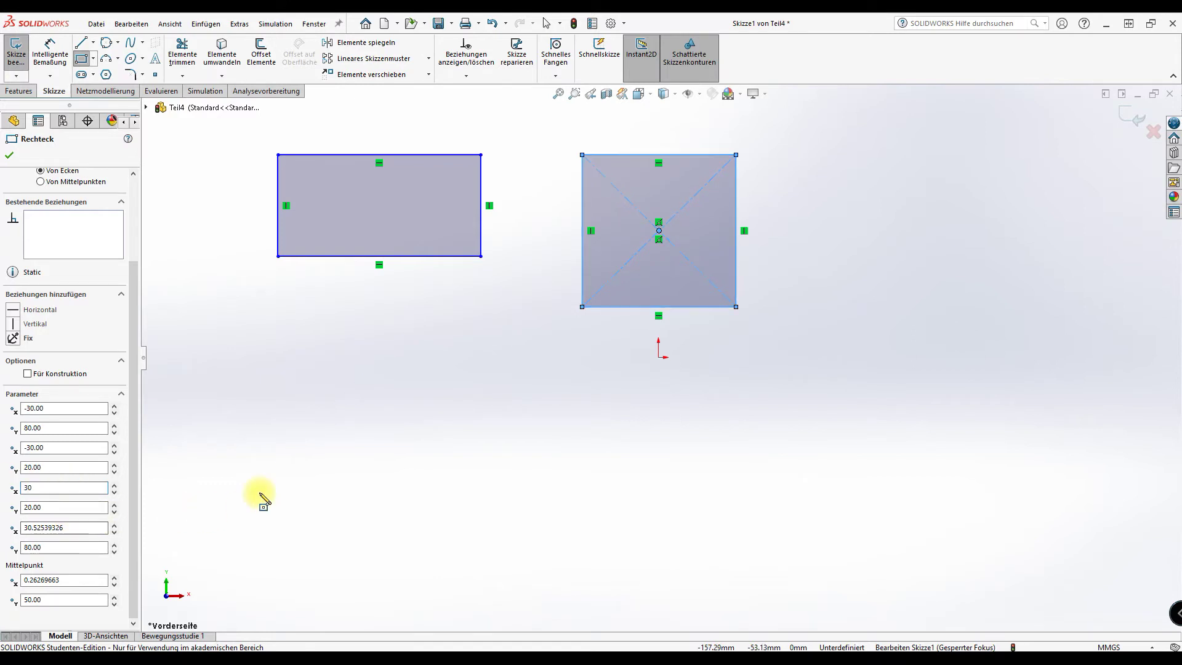
pyautogui.click(263, 498)
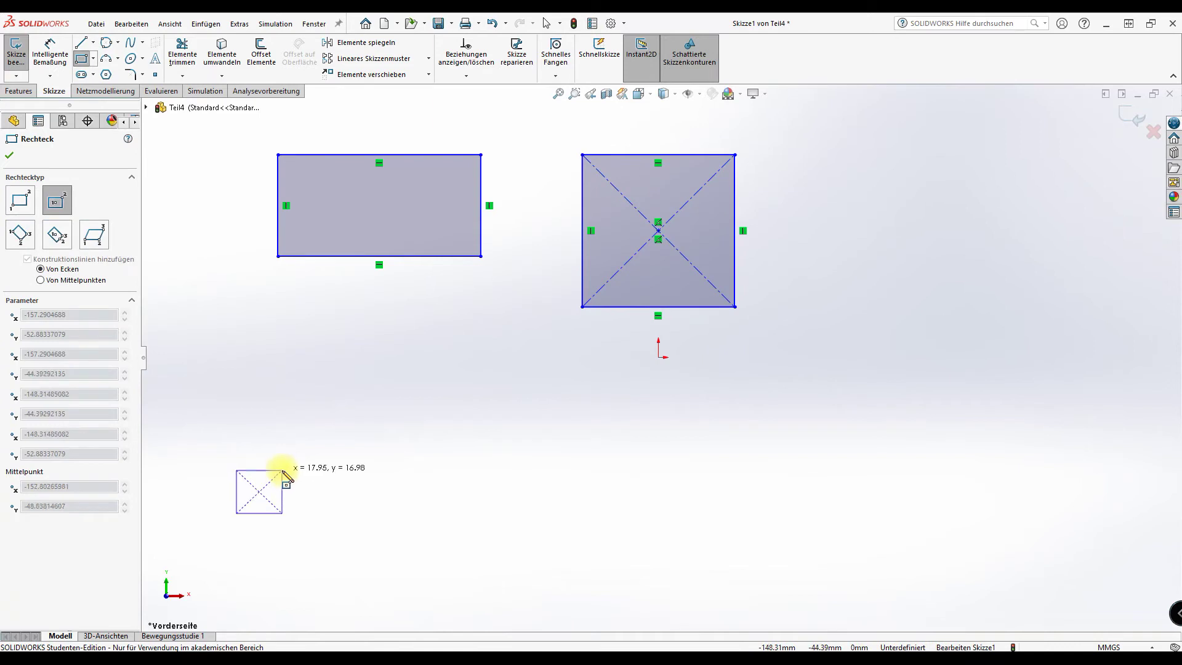
pyautogui.press('Escape')
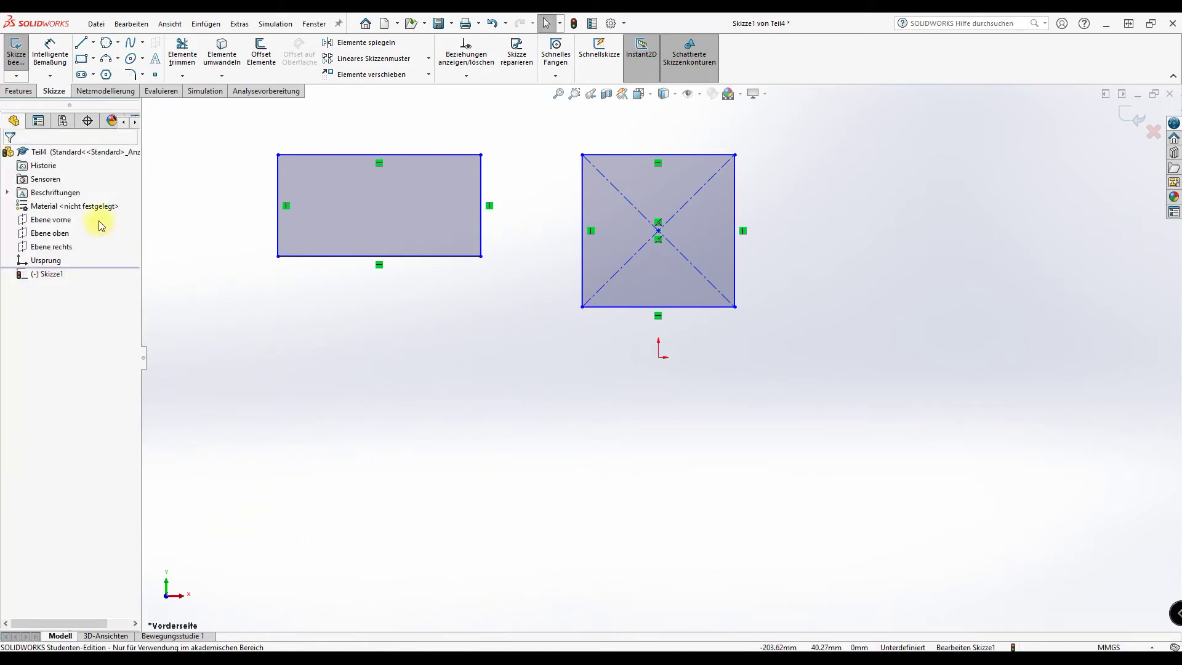
# Draw a tilted Ecken-Rechteck 3 Punkte rectangle below the left rectangle.
pyautogui.click(80, 58)
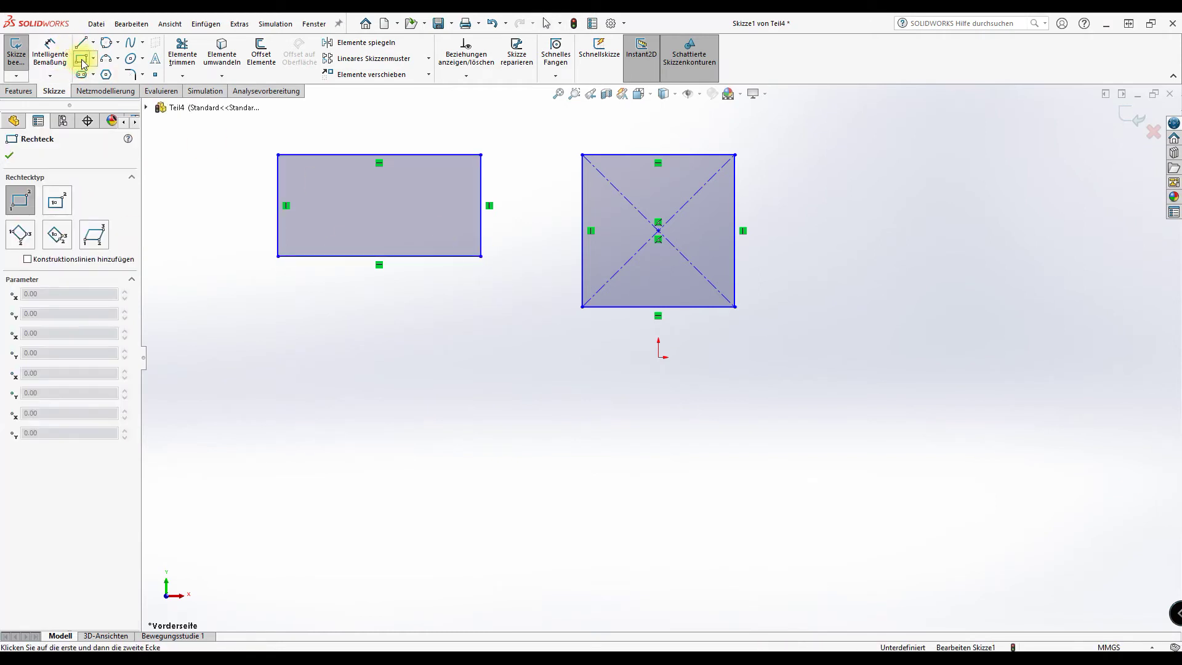
pyautogui.click(20, 239)
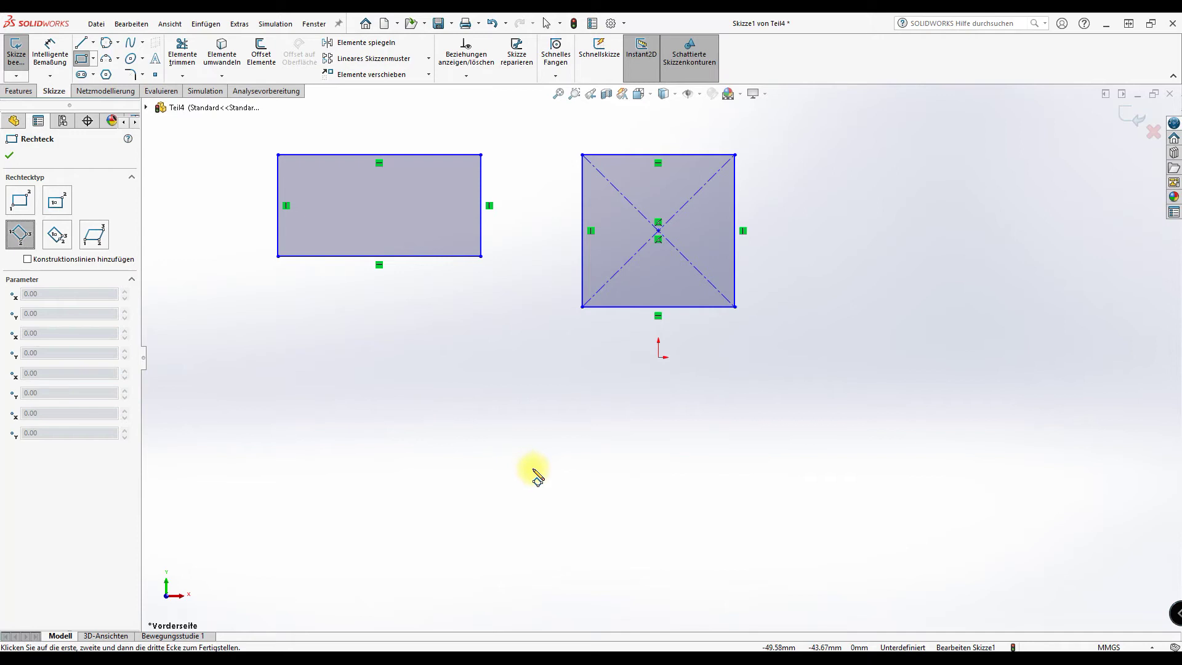
pyautogui.click(474, 409)
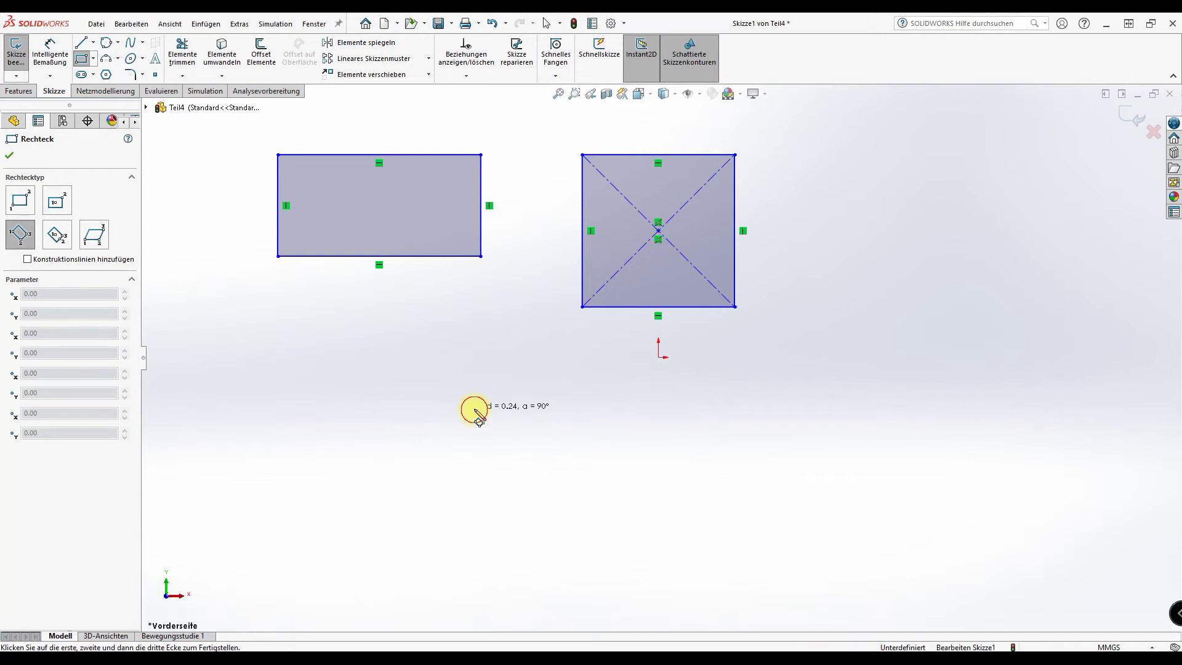
pyautogui.click(397, 494)
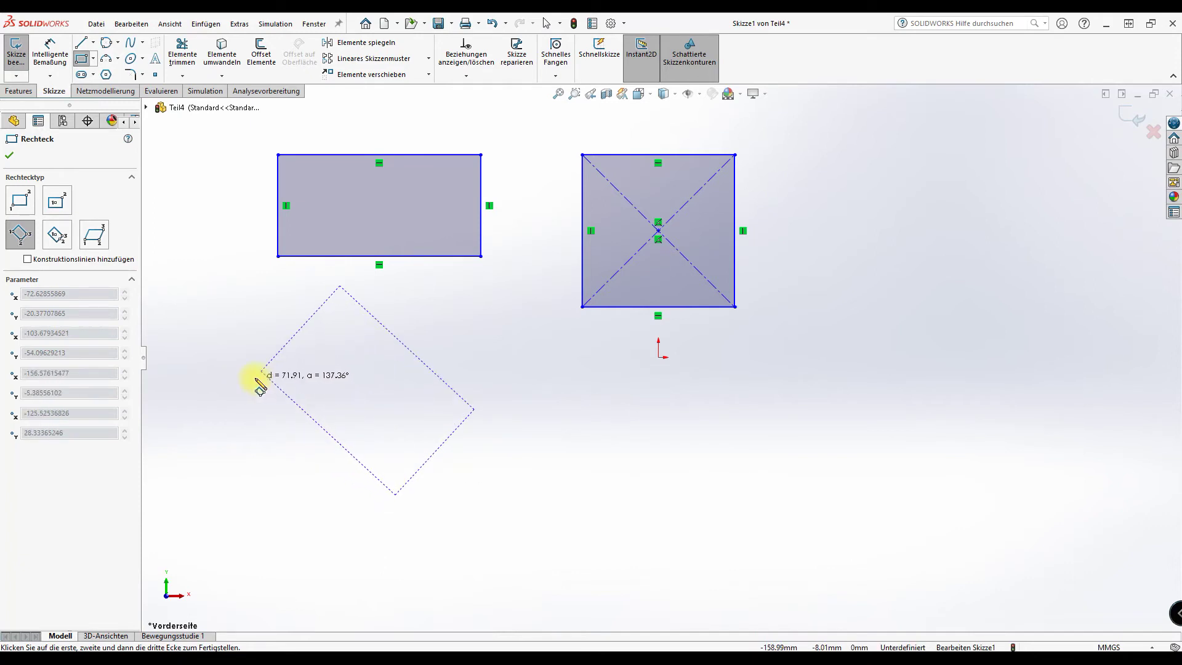
pyautogui.click(261, 373)
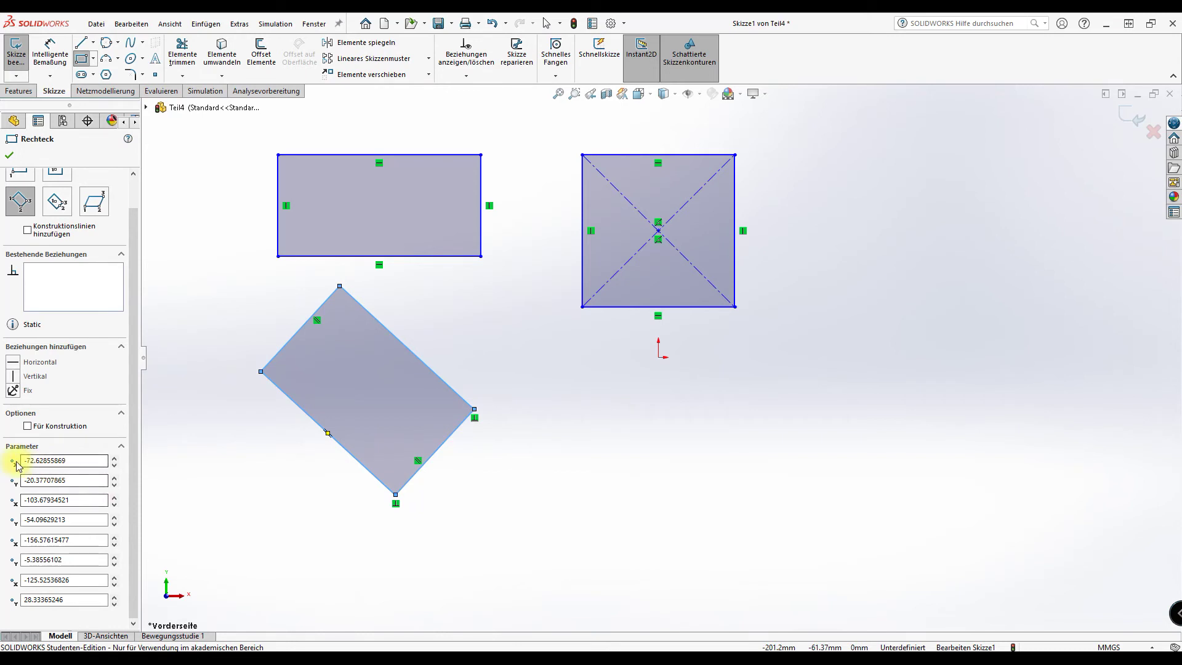
pyautogui.doubleClick(89, 458)
# Set the rotated rectangle's first corner to (−70, −20).
pyautogui.write('-')
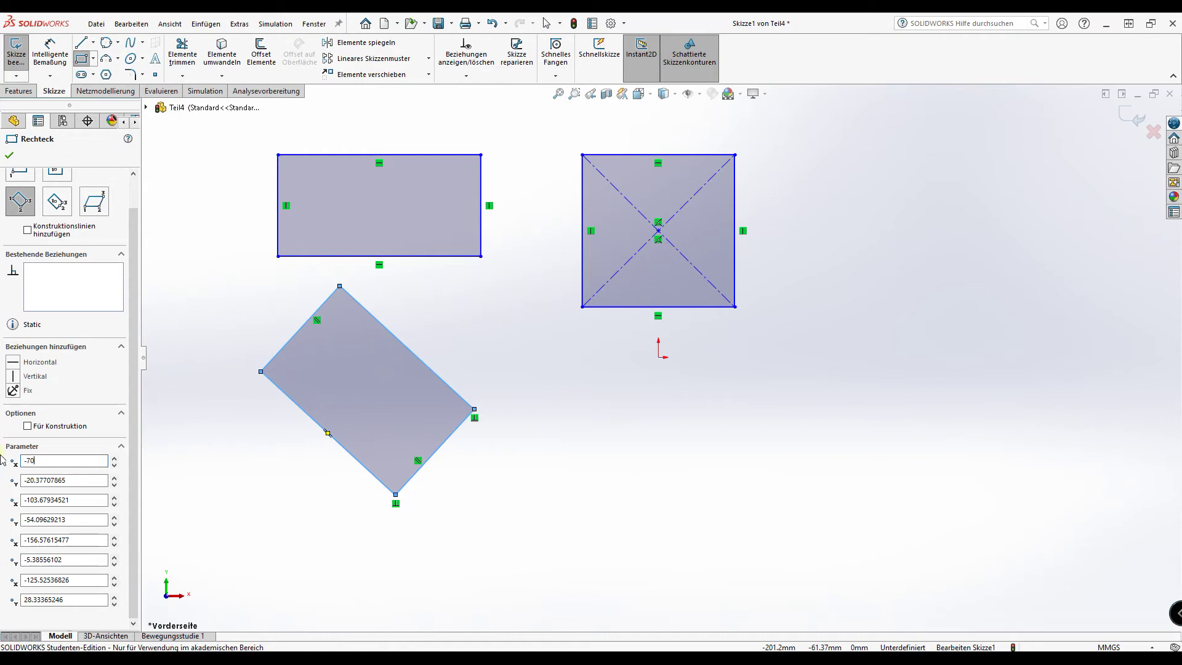
pyautogui.doubleClick(49, 480)
pyautogui.write('-')
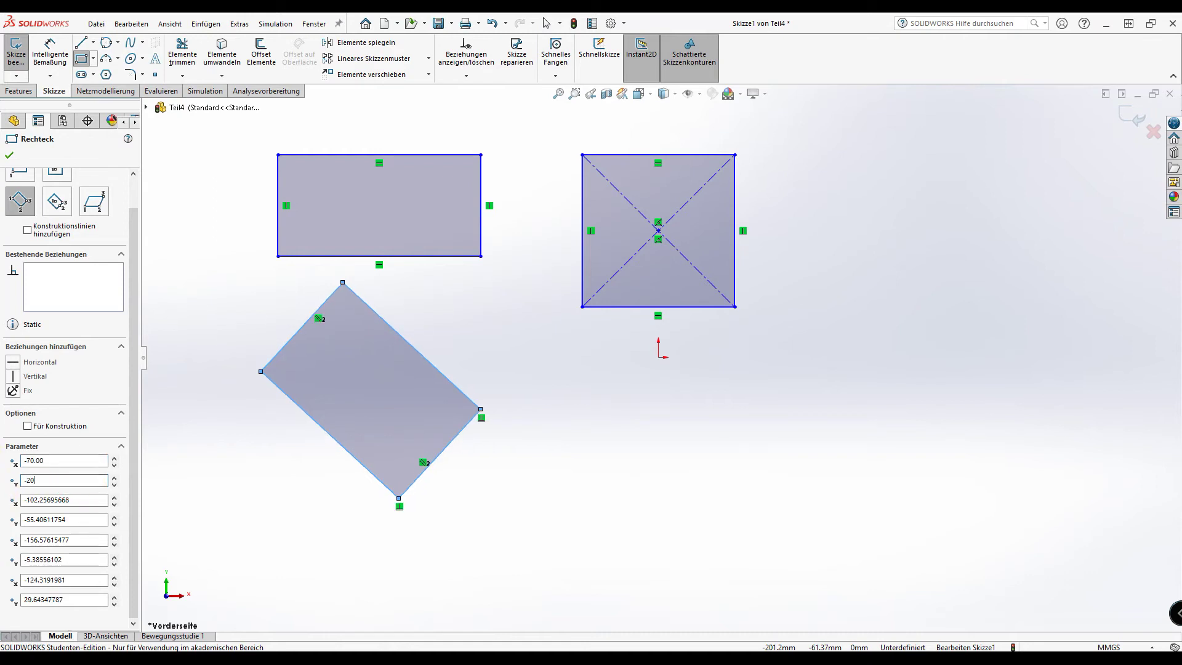
pyautogui.doubleClick(77, 499)
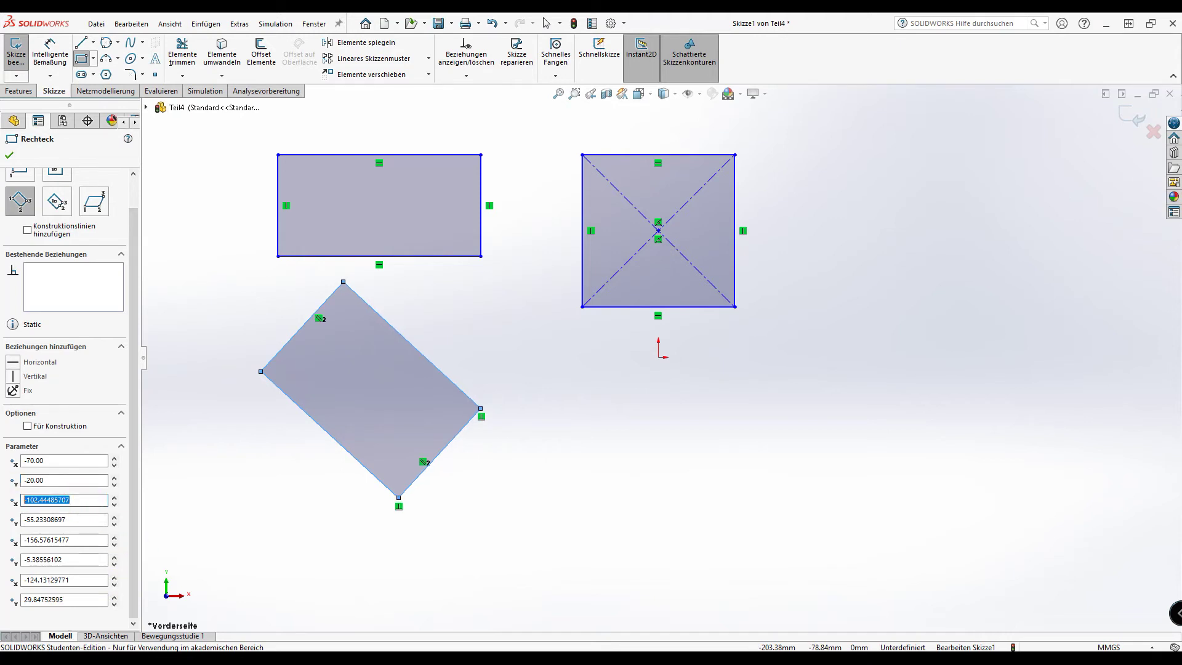
# Set its second corner to (−110, −60).
pyautogui.write('-110')
pyautogui.click(90, 520)
pyautogui.doubleClick(89, 520)
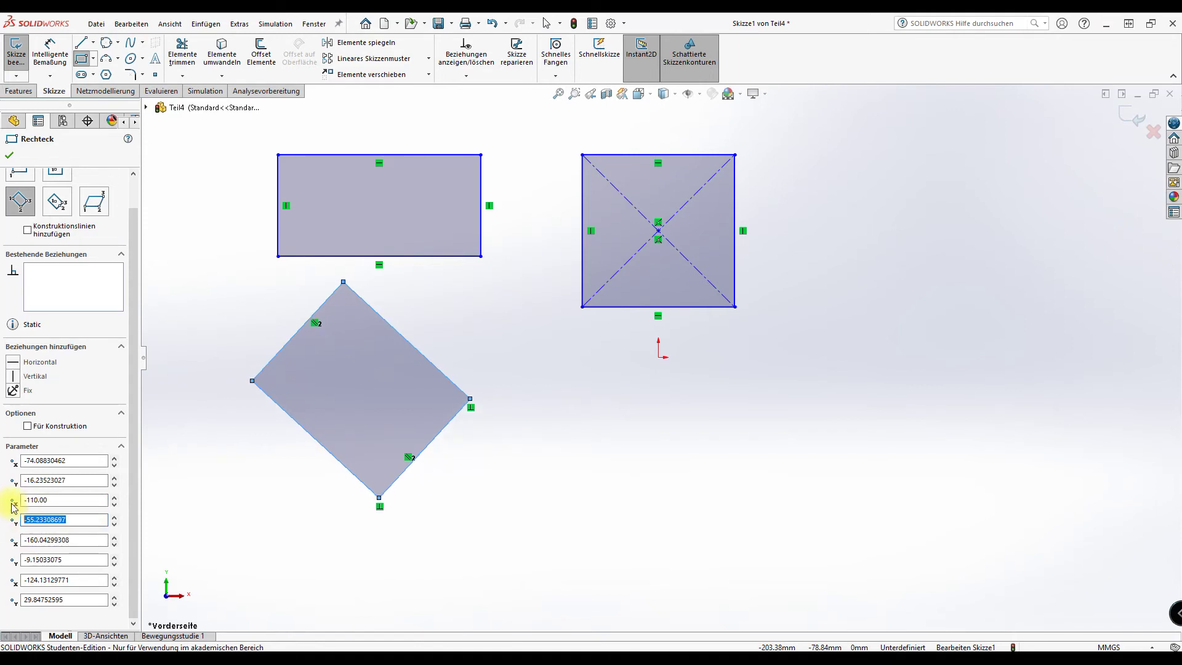
pyautogui.write('-60')
pyautogui.press('Return')
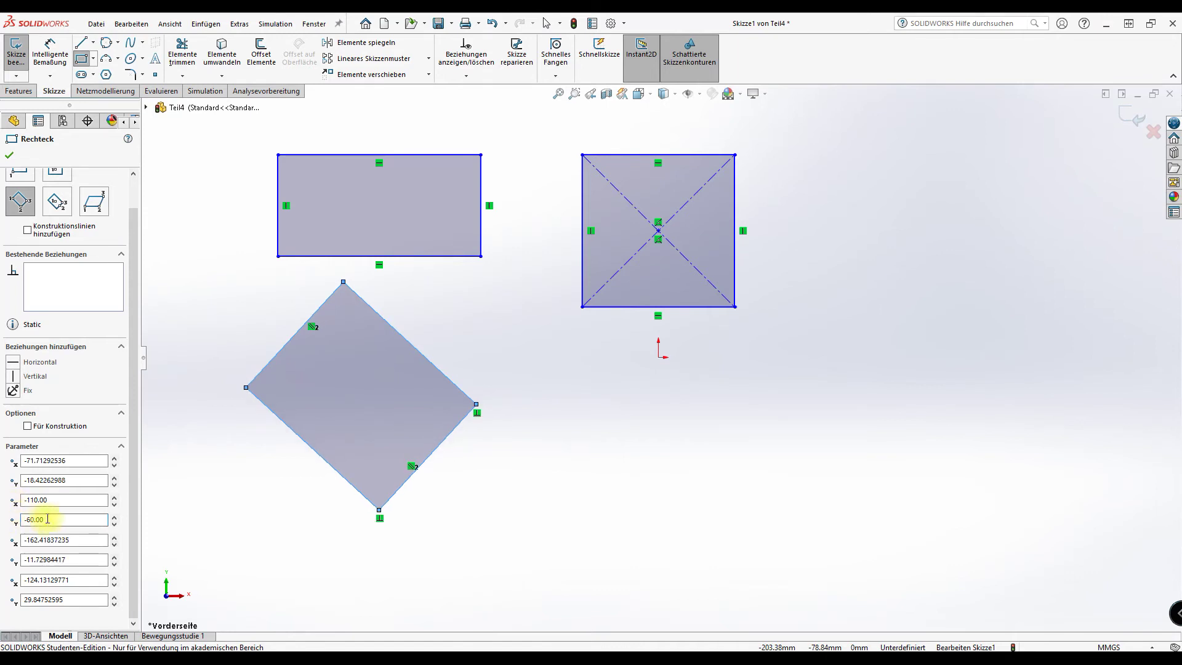
# Re-enter −70 for the first corner's drifted x value.
pyautogui.doubleClick(81, 462)
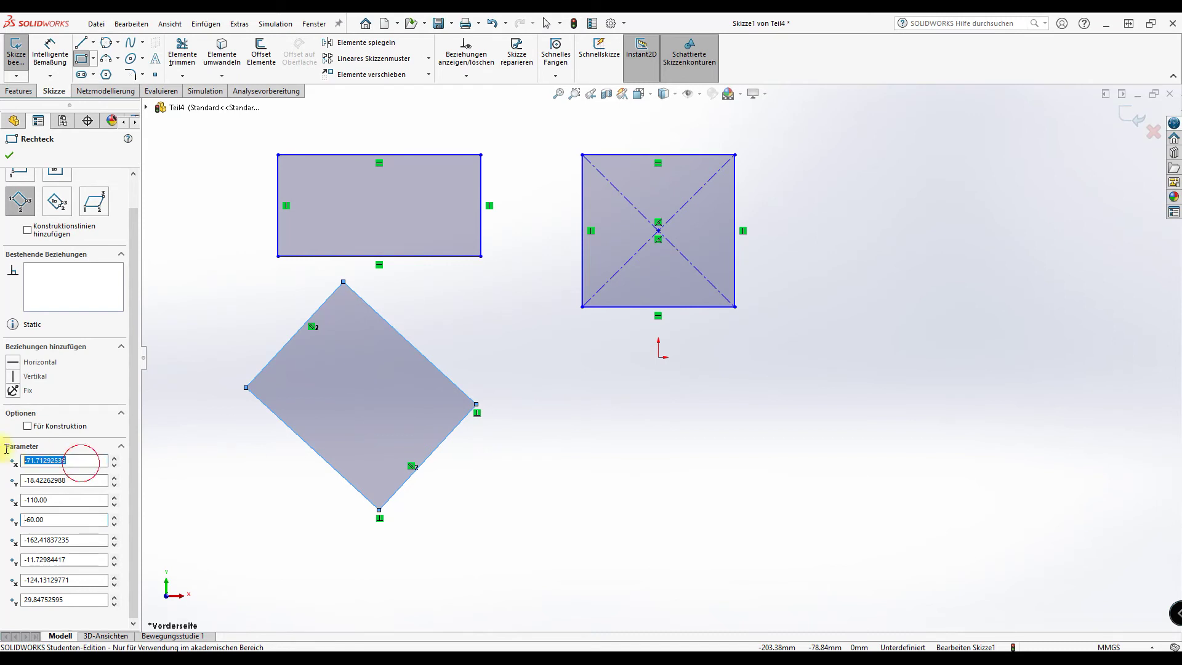
pyautogui.write('-70')
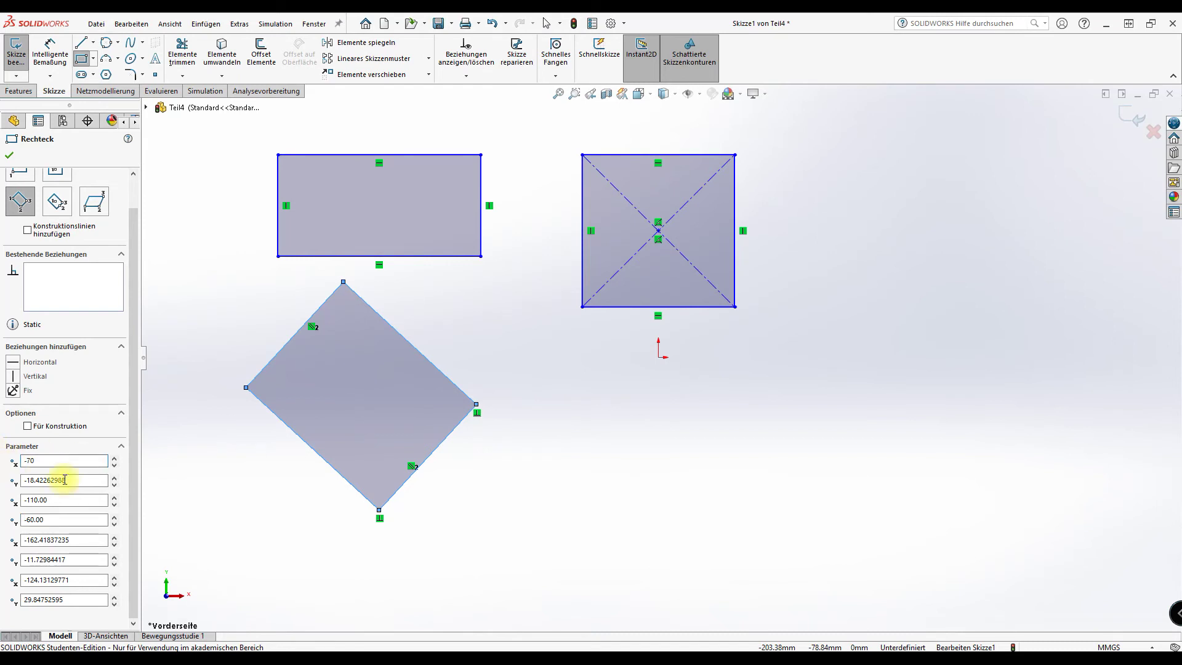
pyautogui.click(74, 480)
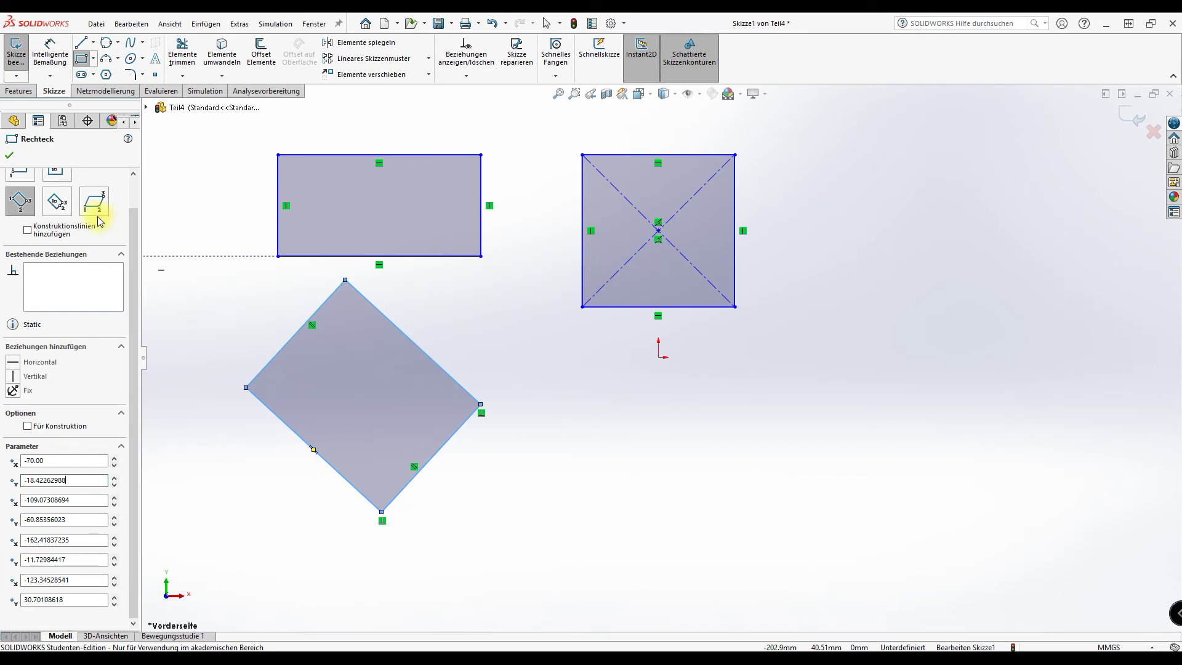
pyautogui.click(57, 205)
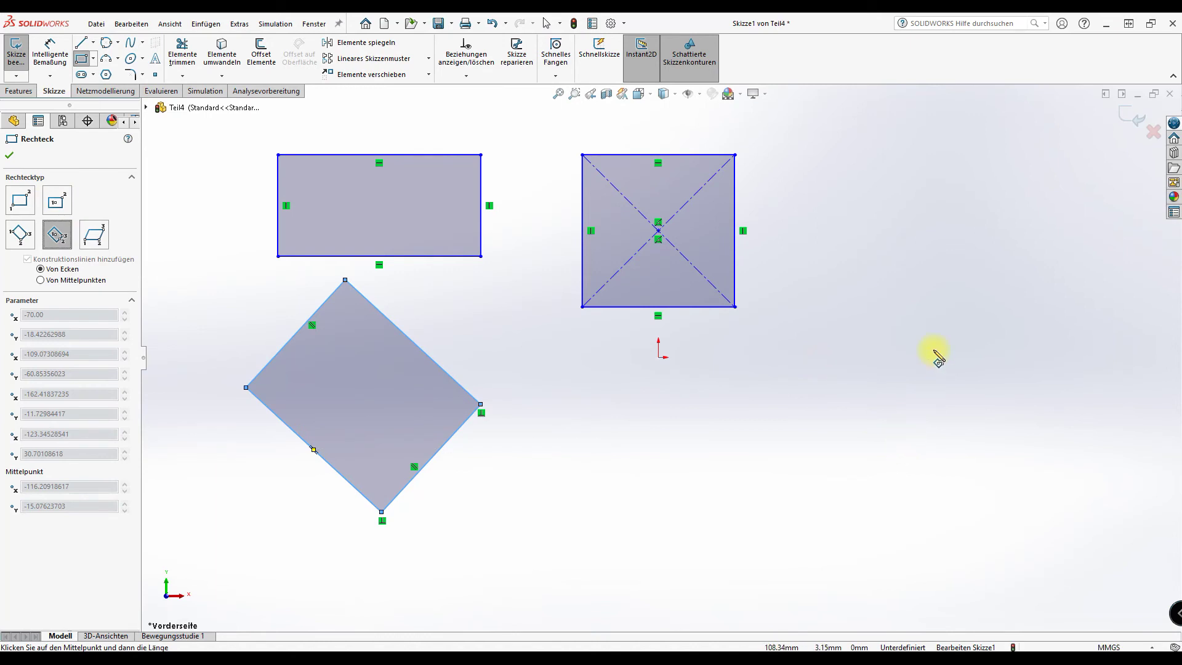
# Draw a tilted centre-point three-point rectangle right of the origin.
pyautogui.click(936, 349)
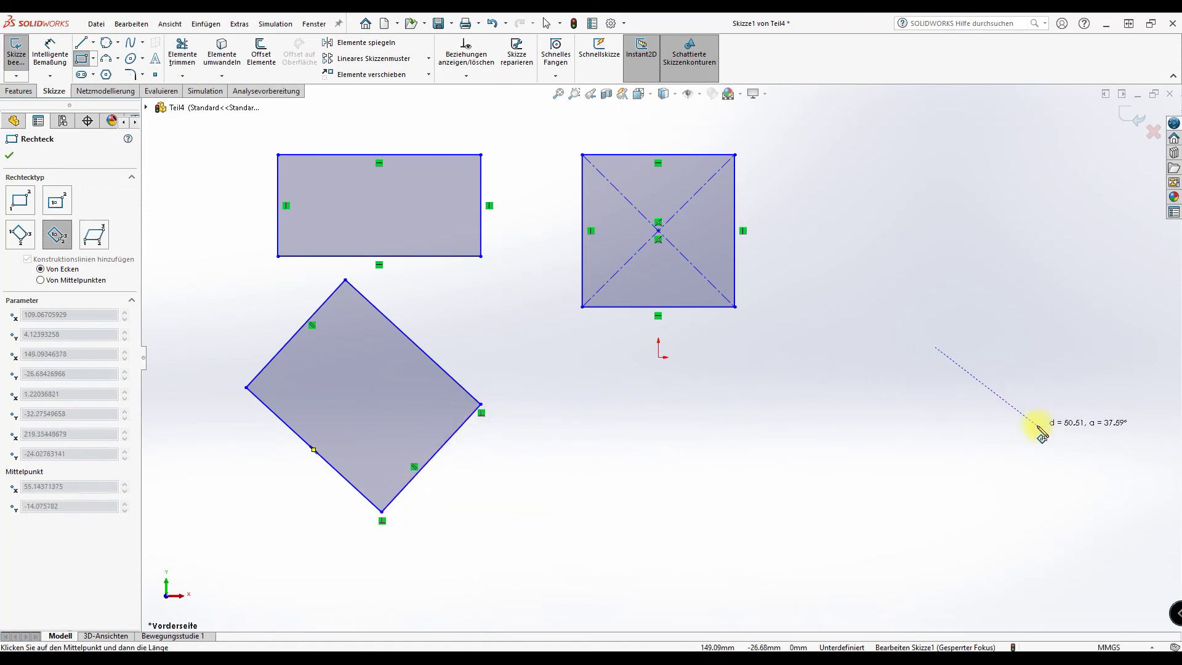
pyautogui.click(1027, 424)
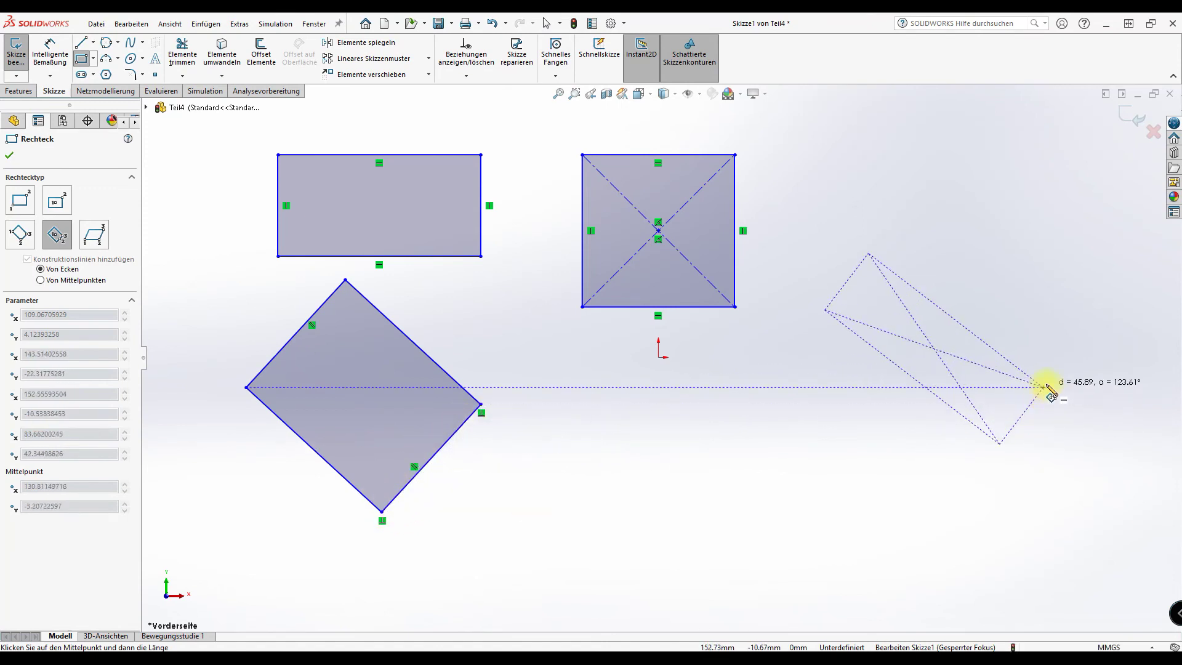
pyautogui.click(1075, 351)
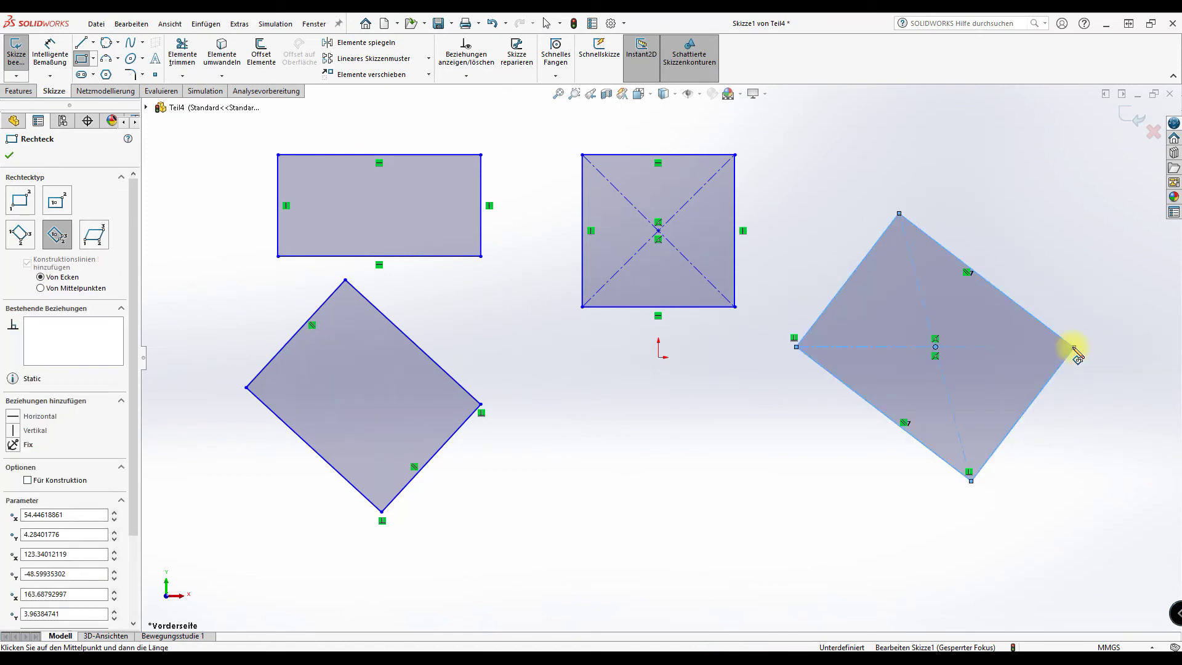
pyautogui.scroll(-1, 682, 419)
pyautogui.scroll(-3, 68, 536)
pyautogui.scroll(3, 68, 536)
pyautogui.click(72, 245)
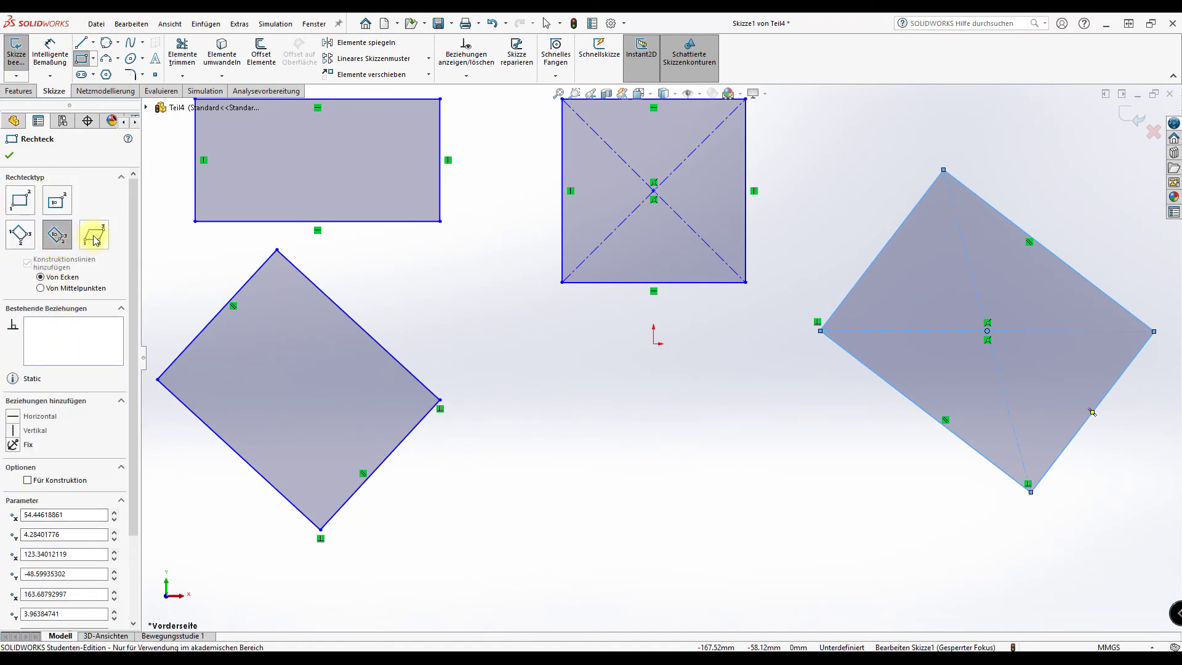
pyautogui.click(95, 239)
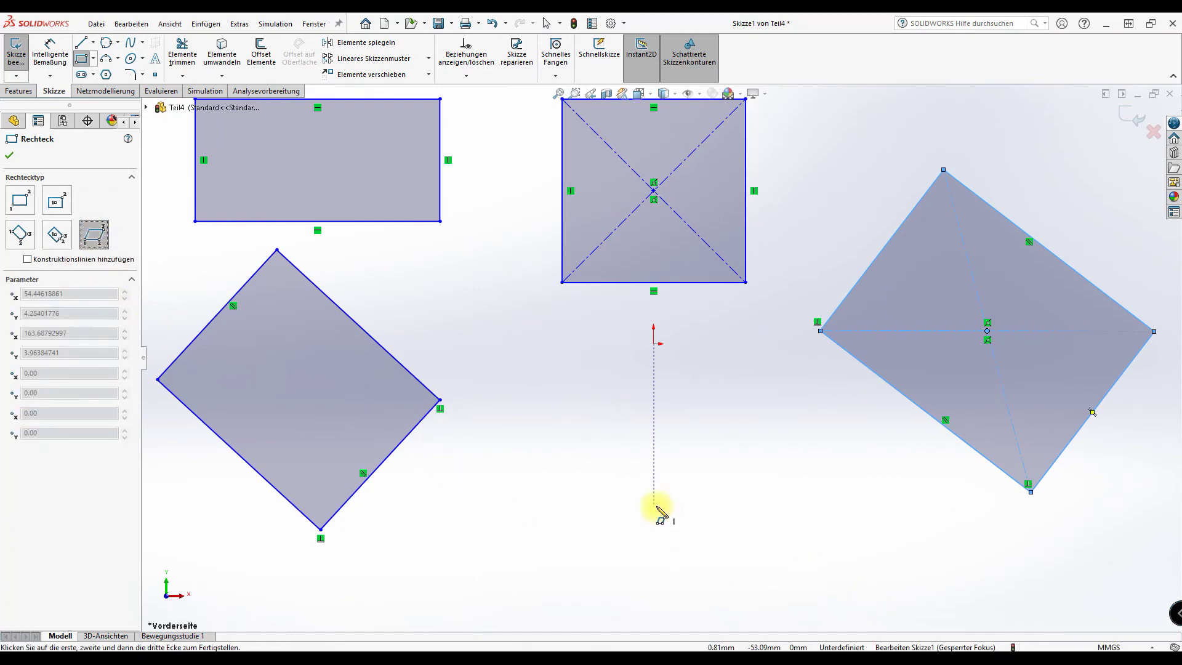
# Draw a parallelogram below the origin, bottom edge from about x −26.37 to 30.
pyautogui.click(574, 519)
pyautogui.click(745, 518)
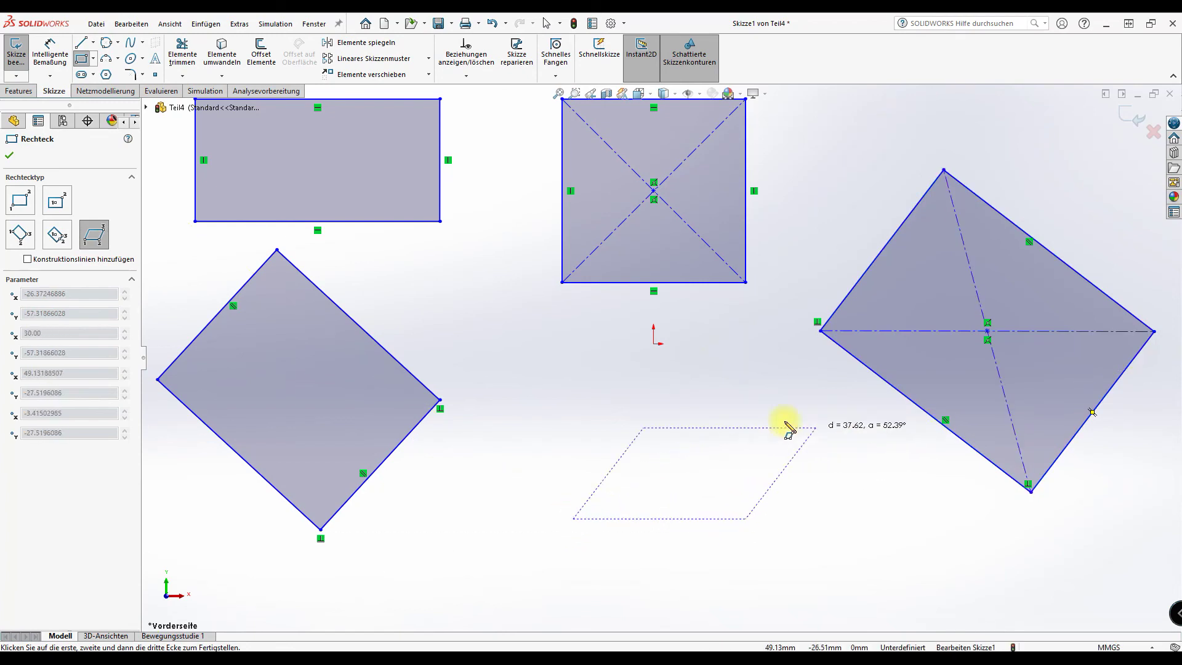
pyautogui.click(856, 427)
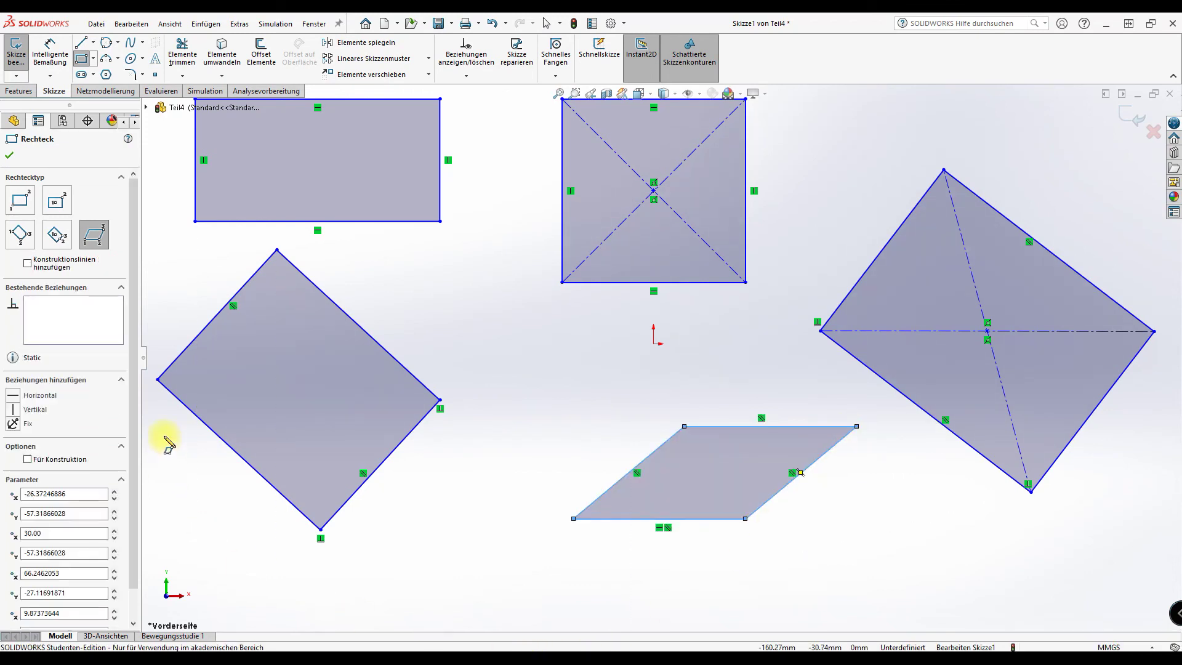